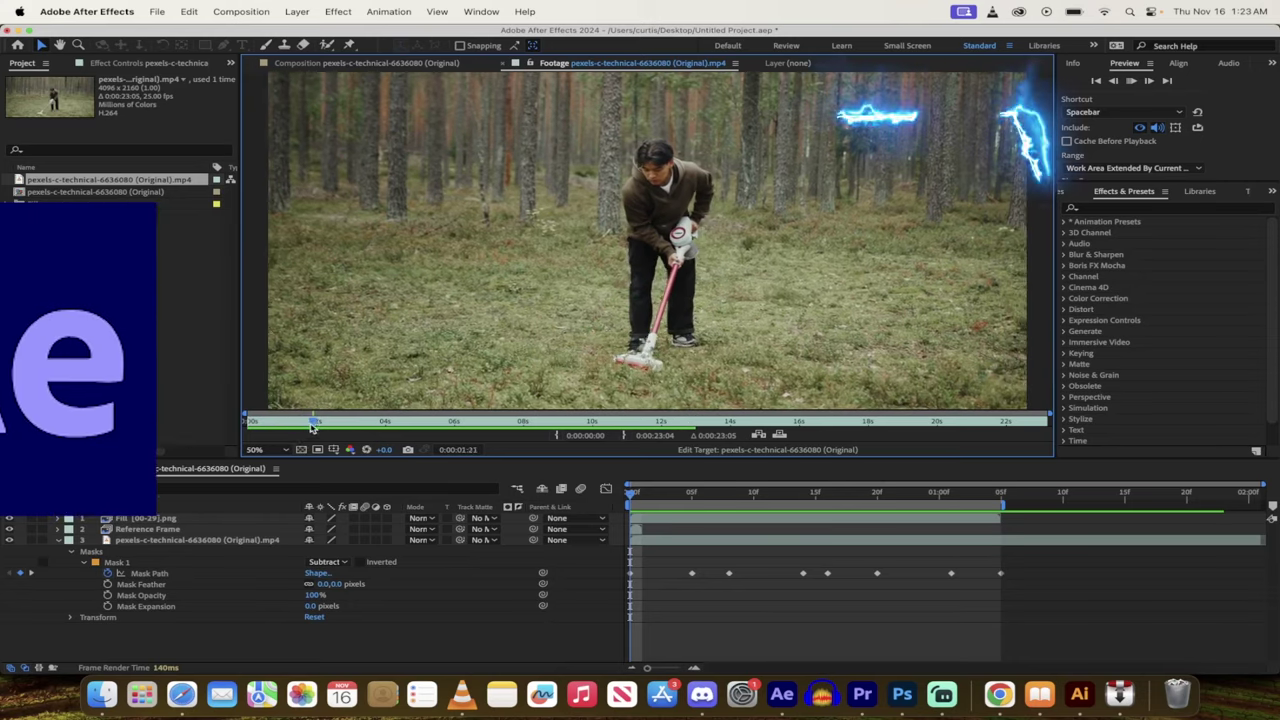
Scrub and play the original forest footage, then play the finished composition up to frame 5
left_click_drag(300, 421, 347, 426)
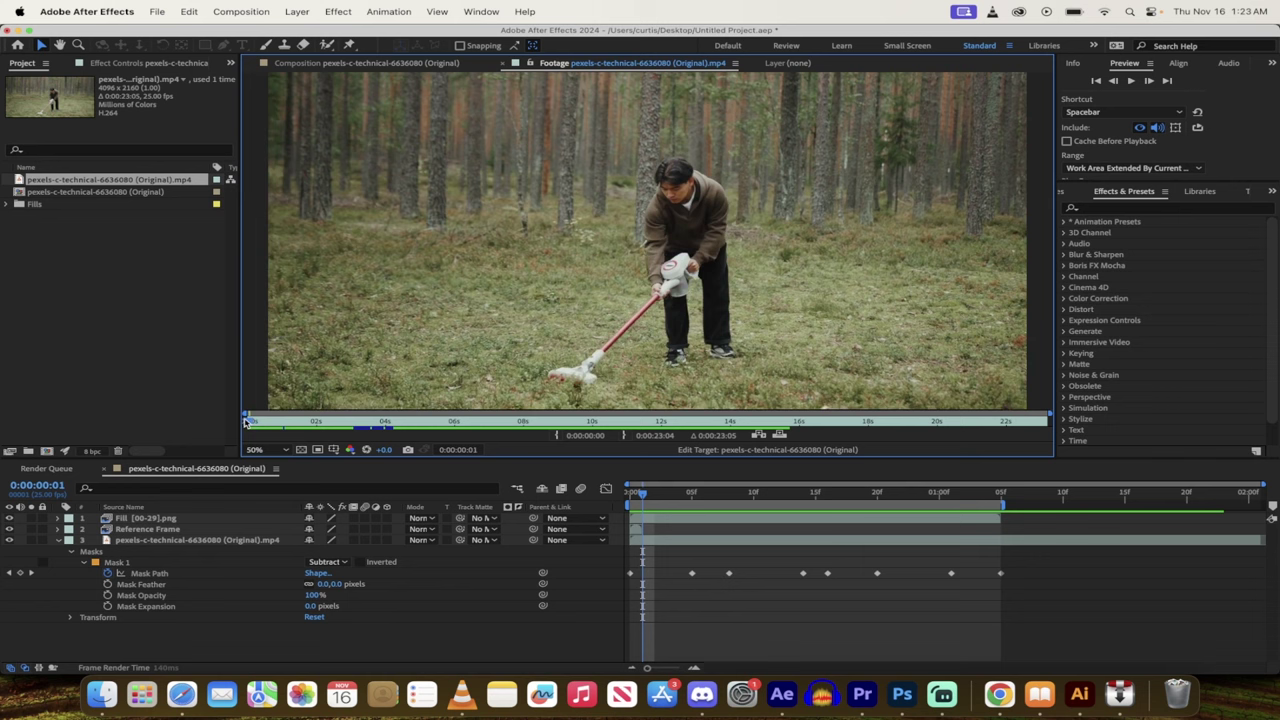
key("space")
left_click(329, 63)
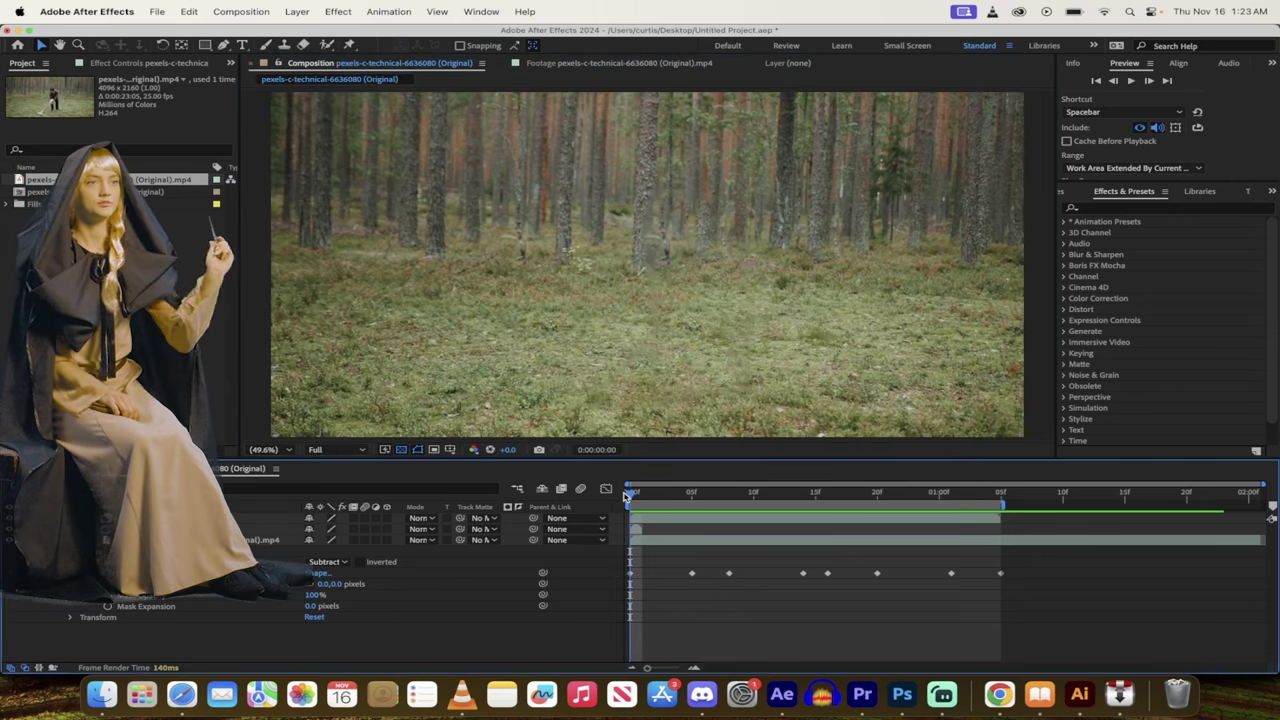
key("space")
left_click_drag(631, 494, 988, 508)
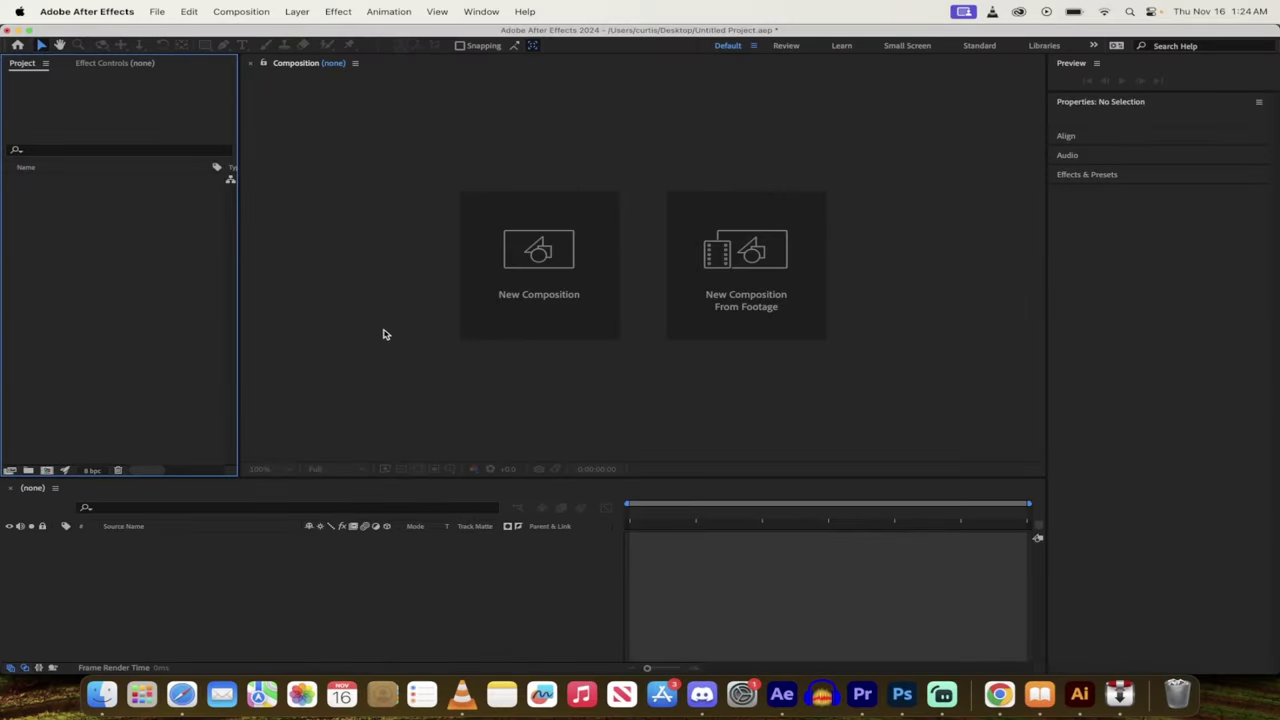
Switch After Effects to the Default workspace
left_click(450, 12)
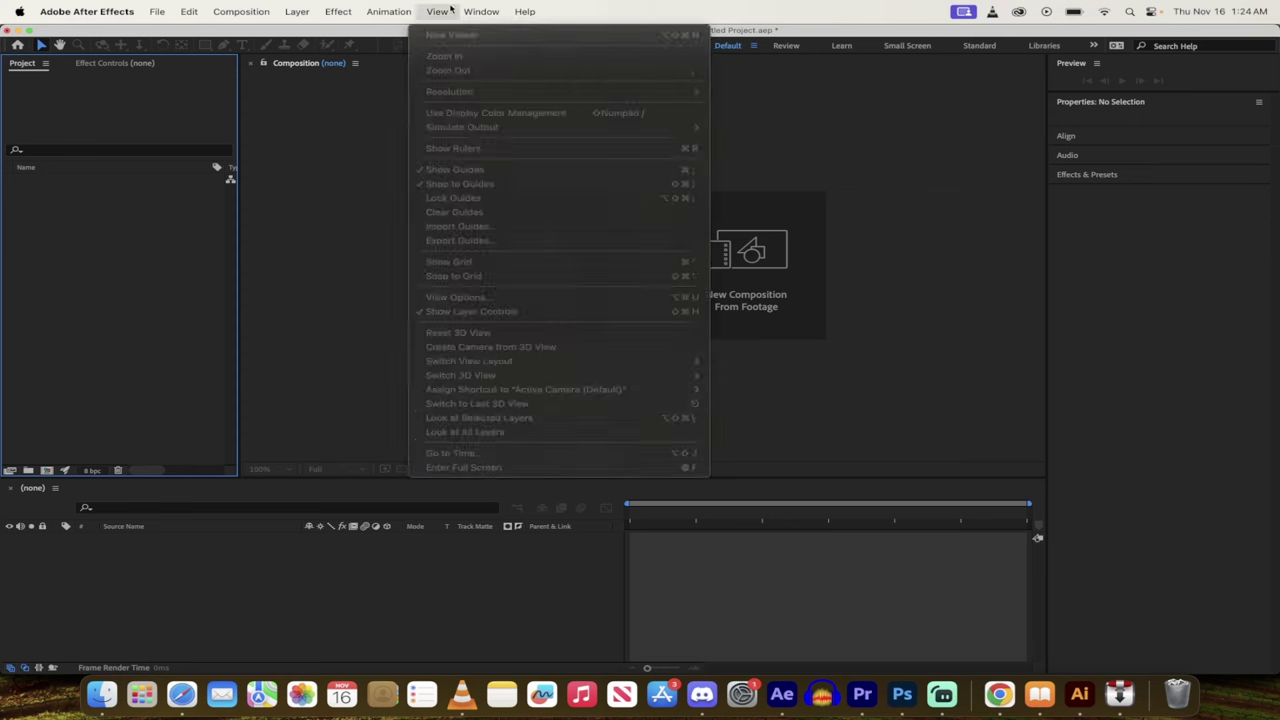
mouse_move(700, 35)
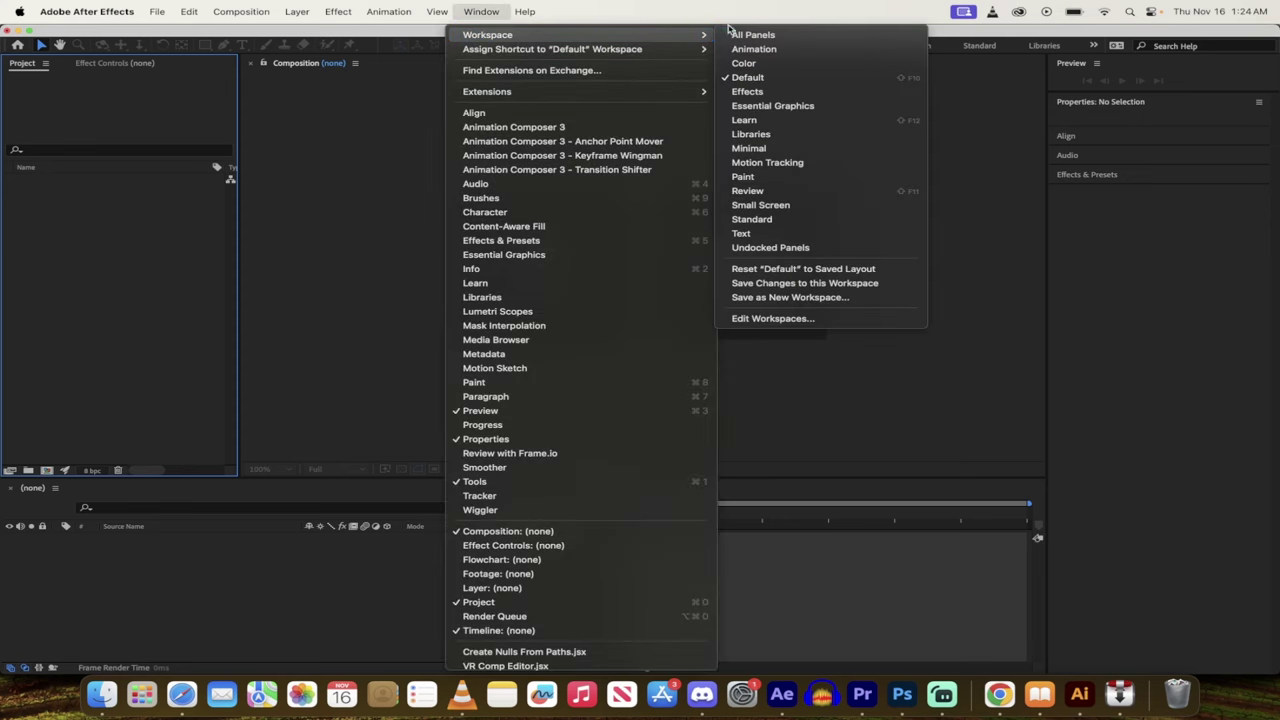
left_click(750, 77)
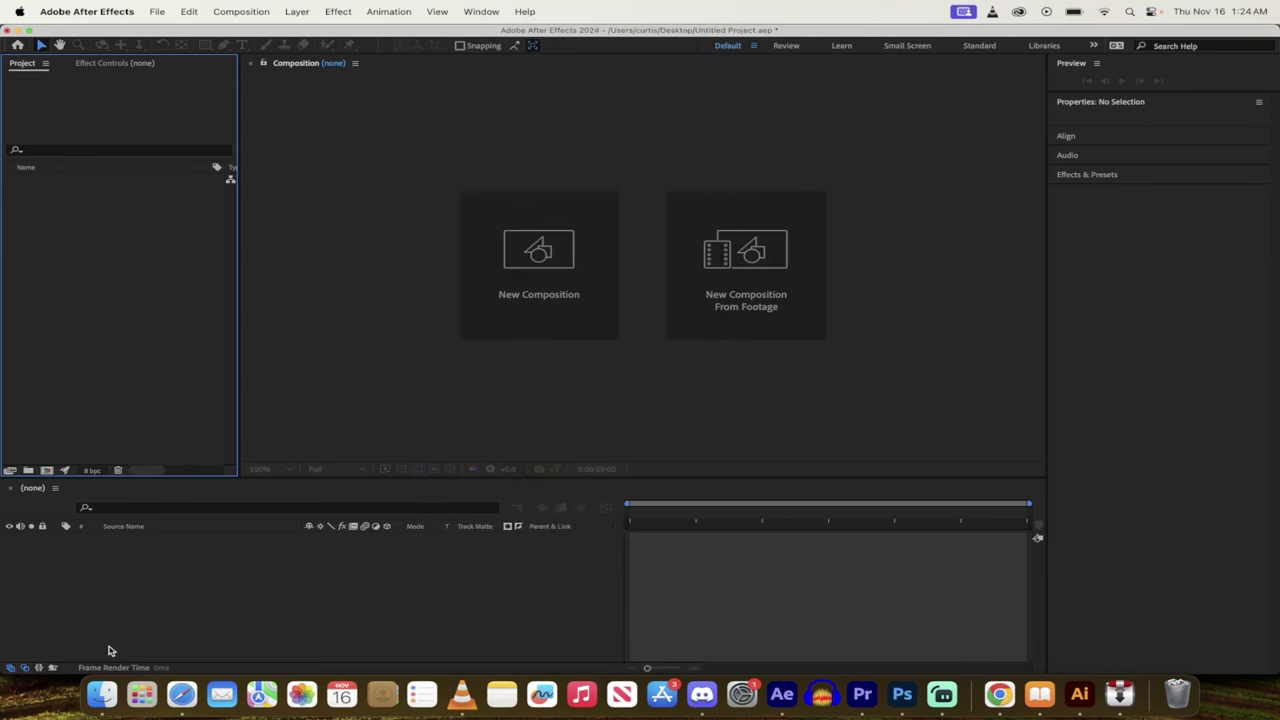
Import the pexels mp4 clip from Finder's Downloads into the Project panel
left_click(103, 695)
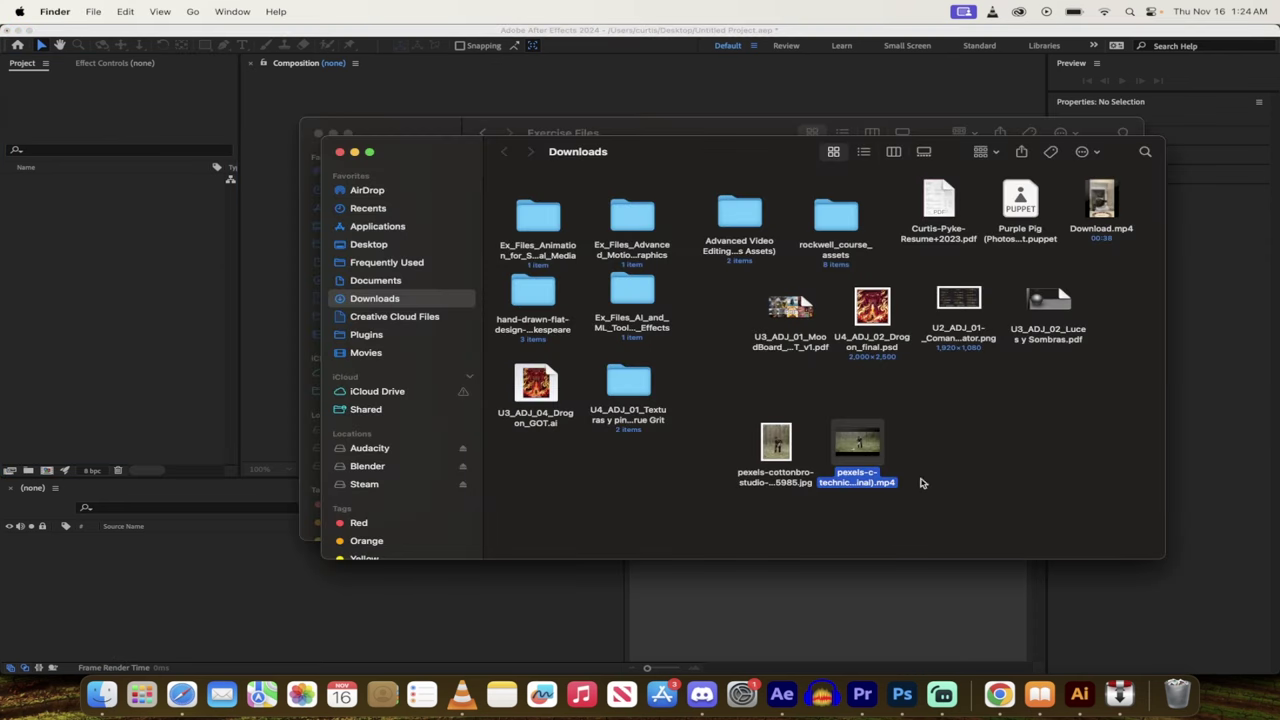
left_click(911, 495)
left_click(862, 488)
left_click_drag(862, 488, 80, 245)
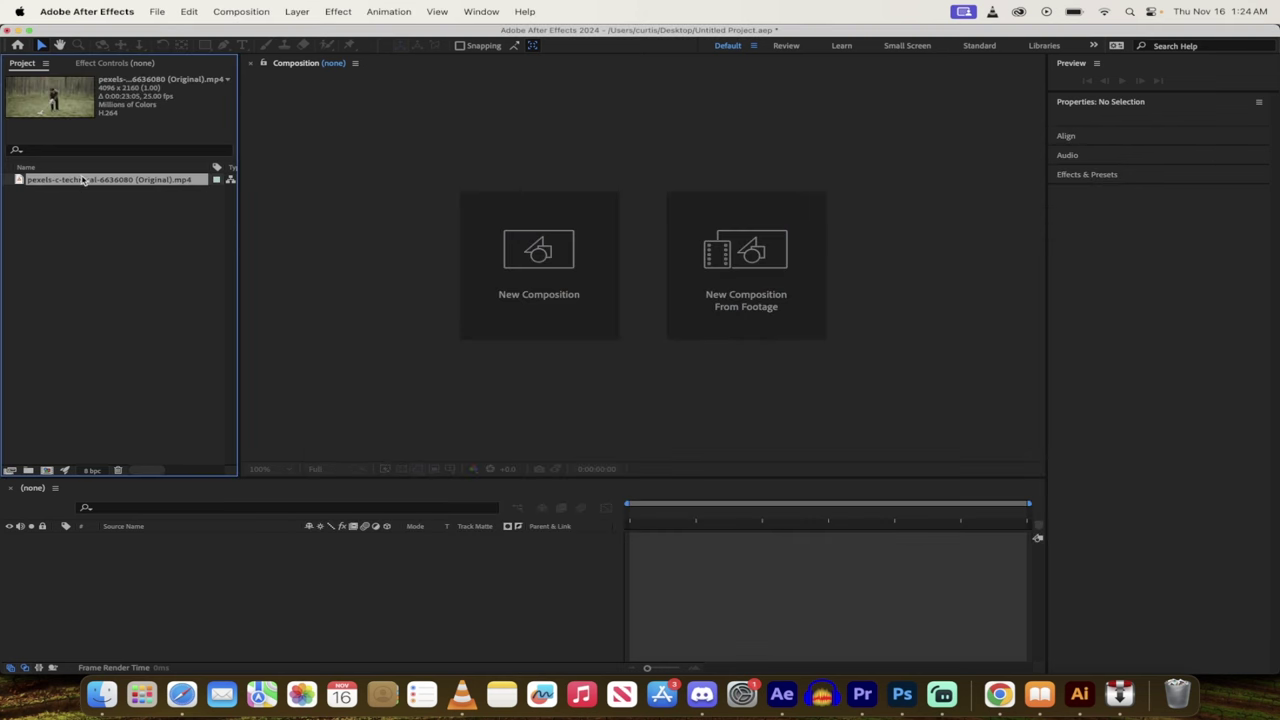
Create a new composition from the pexels forest clip using New Comp from Selection
left_click_drag(84, 179, 560, 323)
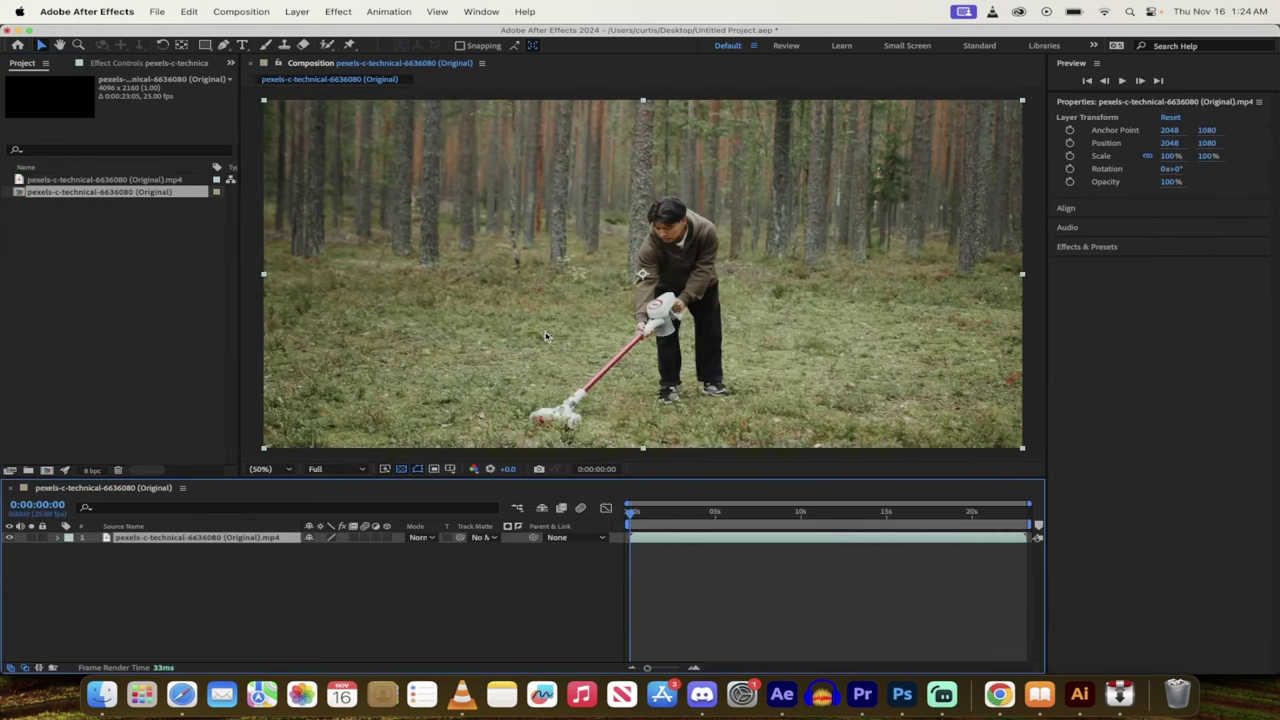
left_click(150, 182)
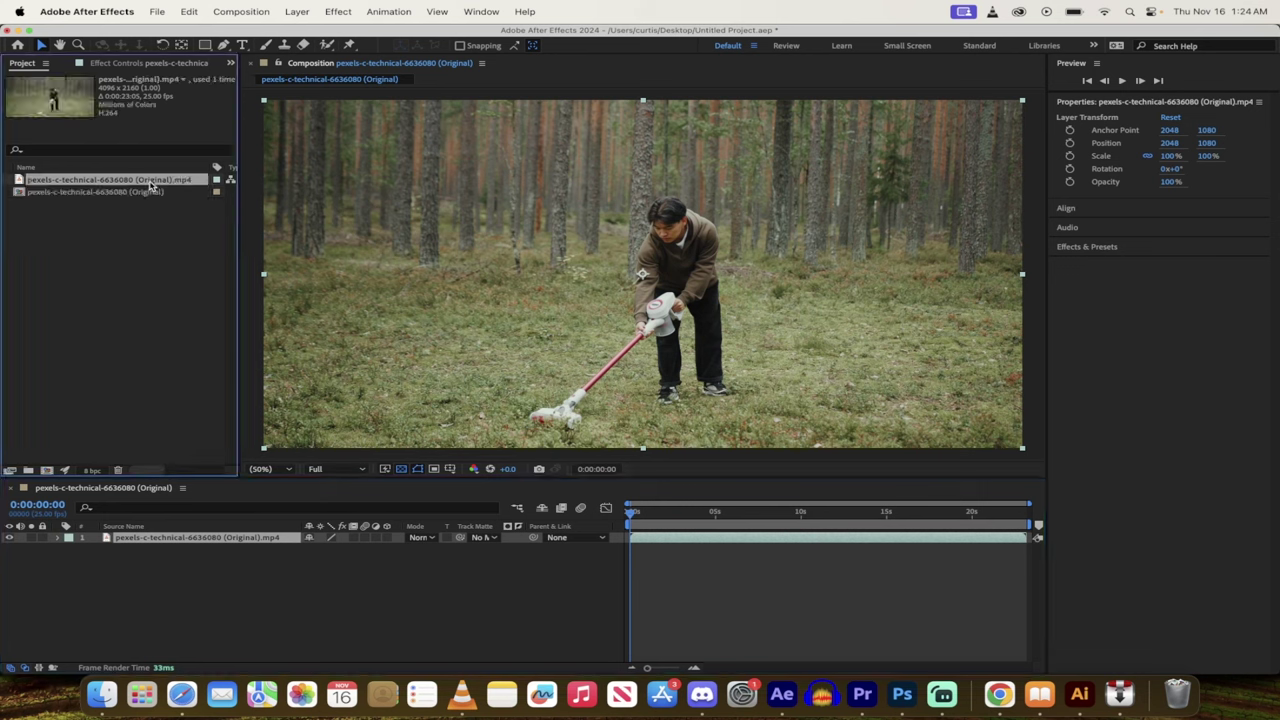
right_click(157, 184)
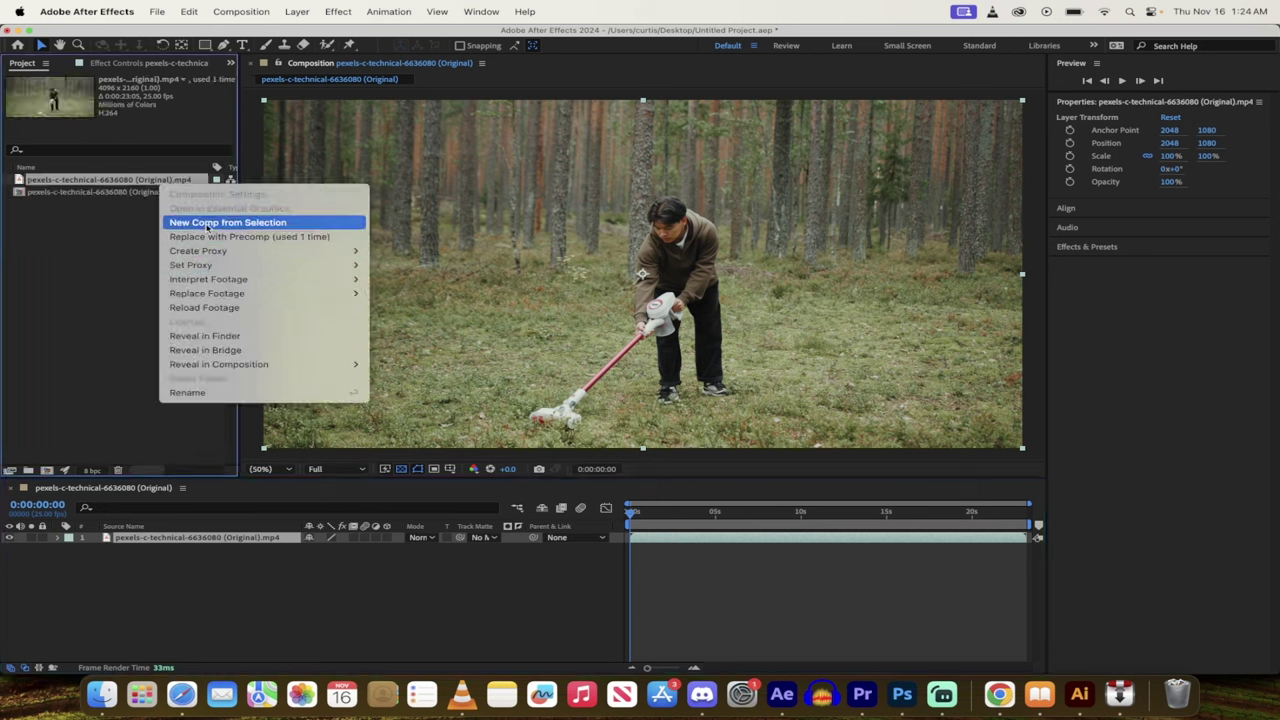
left_click(207, 223)
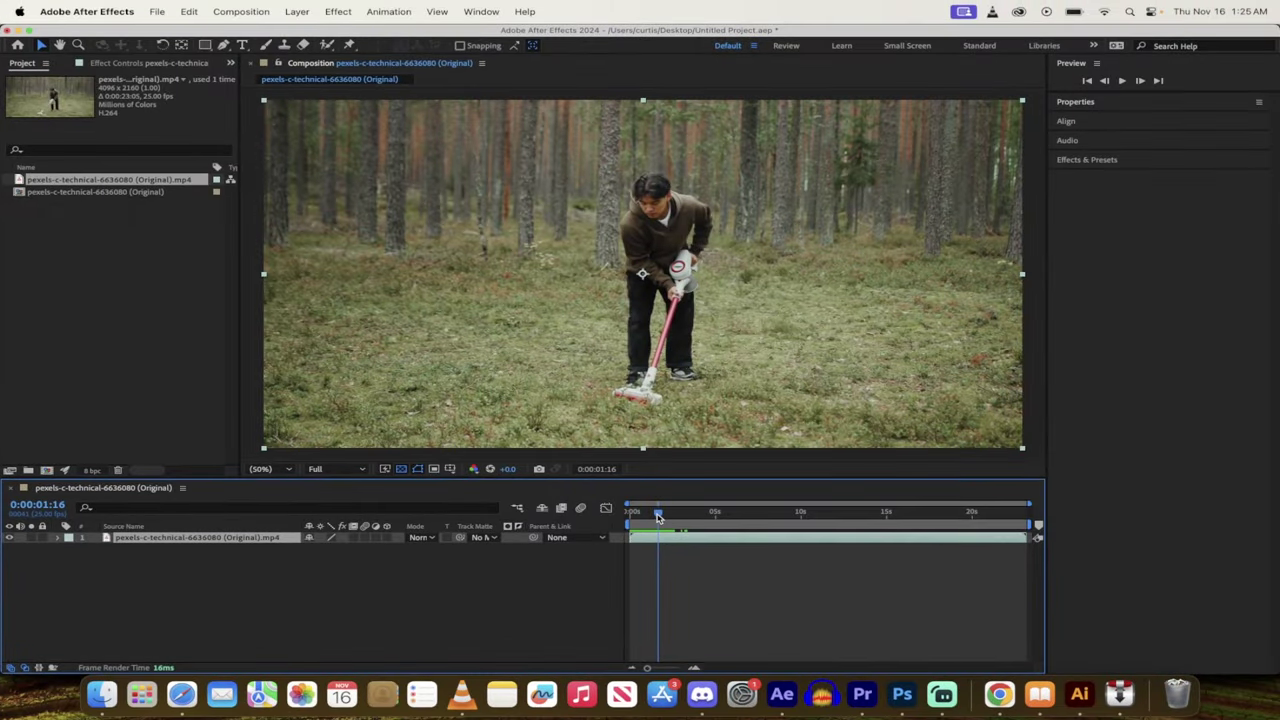
Return the playhead to 0:00:00:00 and activate the Pen Tool for drawing masks
left_click_drag(658, 517, 631, 516)
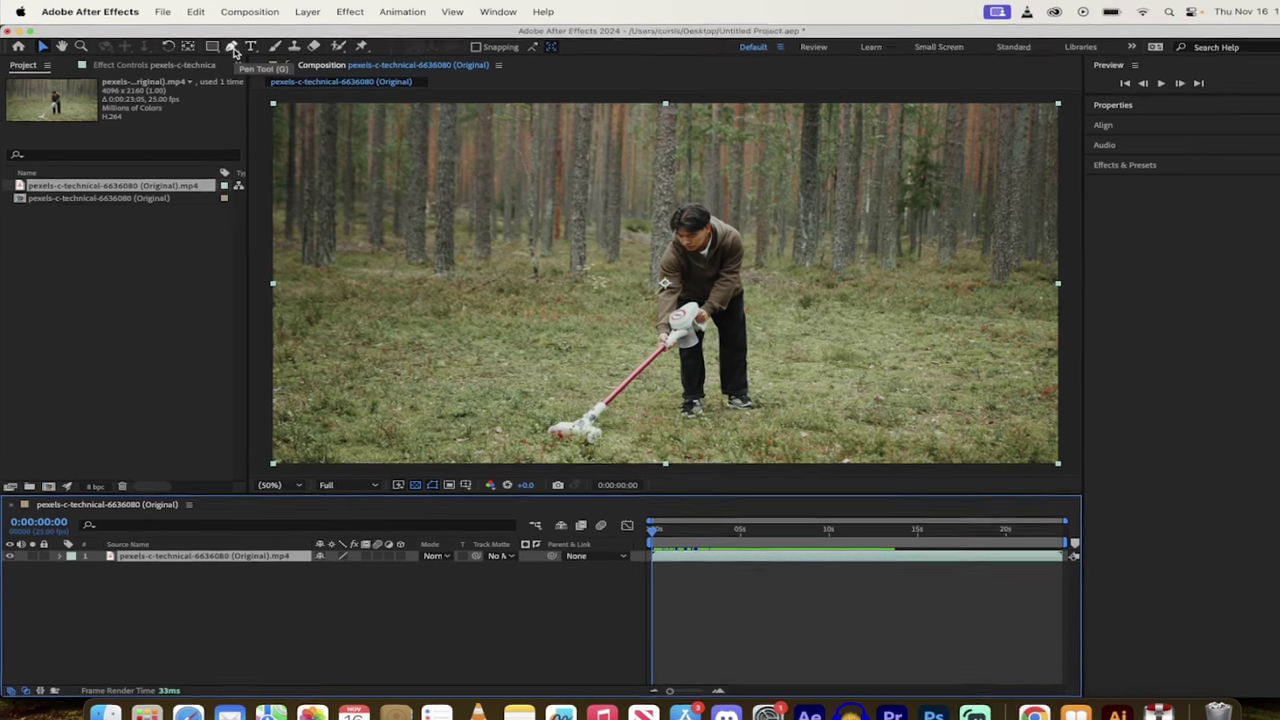
left_click(231, 47)
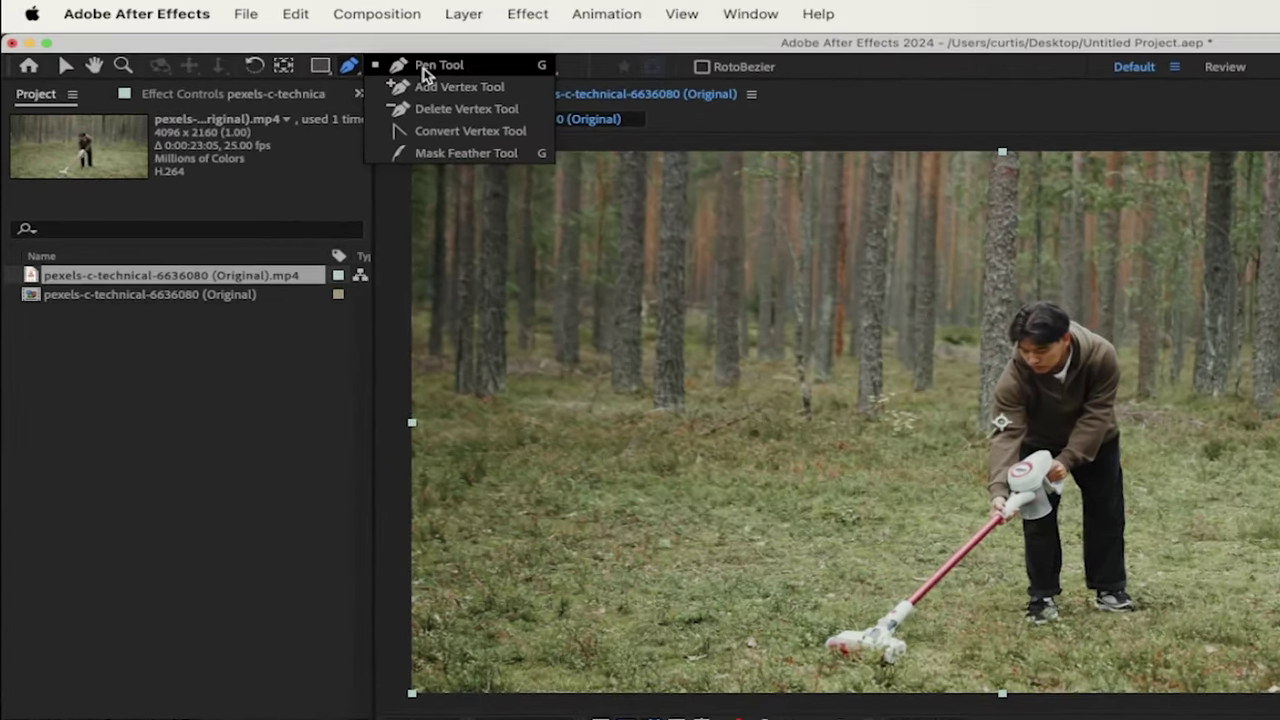
left_click(430, 65)
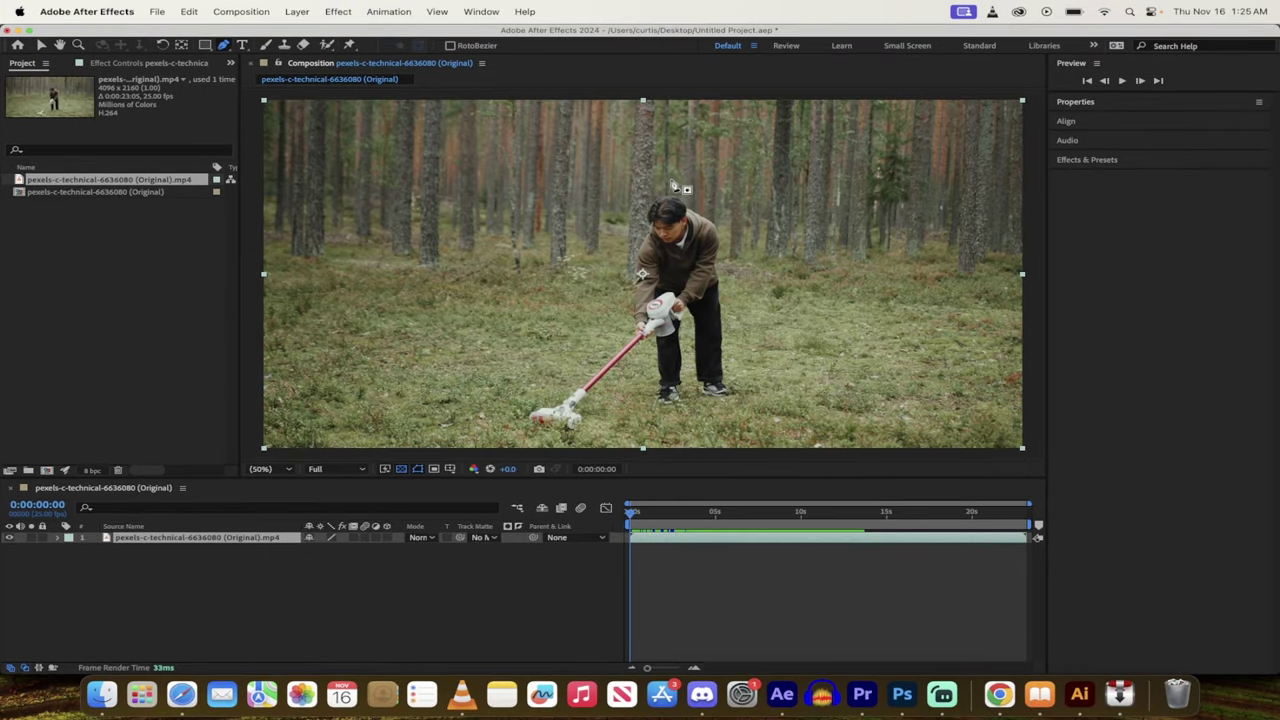
Trace a closed mask path around the man and his vacuum on the first frame
left_click(672, 179)
left_click(628, 196)
left_click(624, 242)
left_click(621, 290)
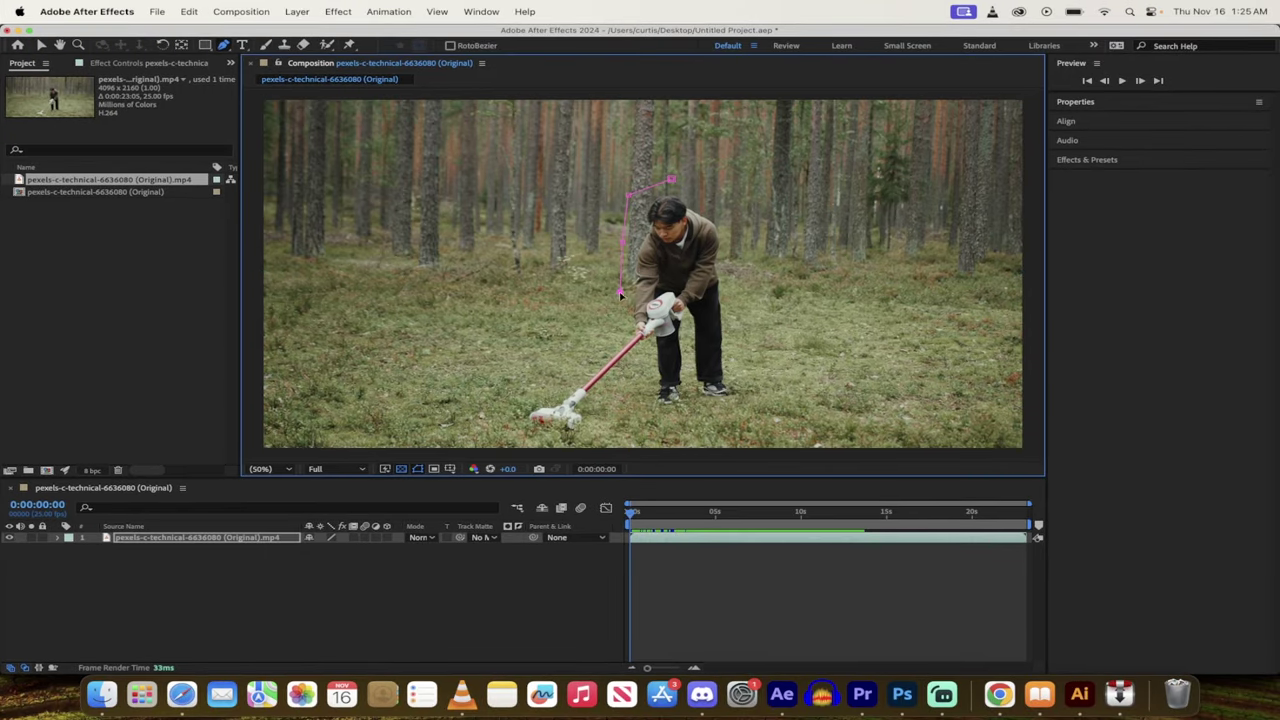
left_click(500, 438)
left_click(573, 442)
left_click(630, 377)
left_click(650, 425)
left_click(719, 421)
left_click(740, 256)
left_click(734, 213)
left_click(706, 195)
left_click(672, 182)
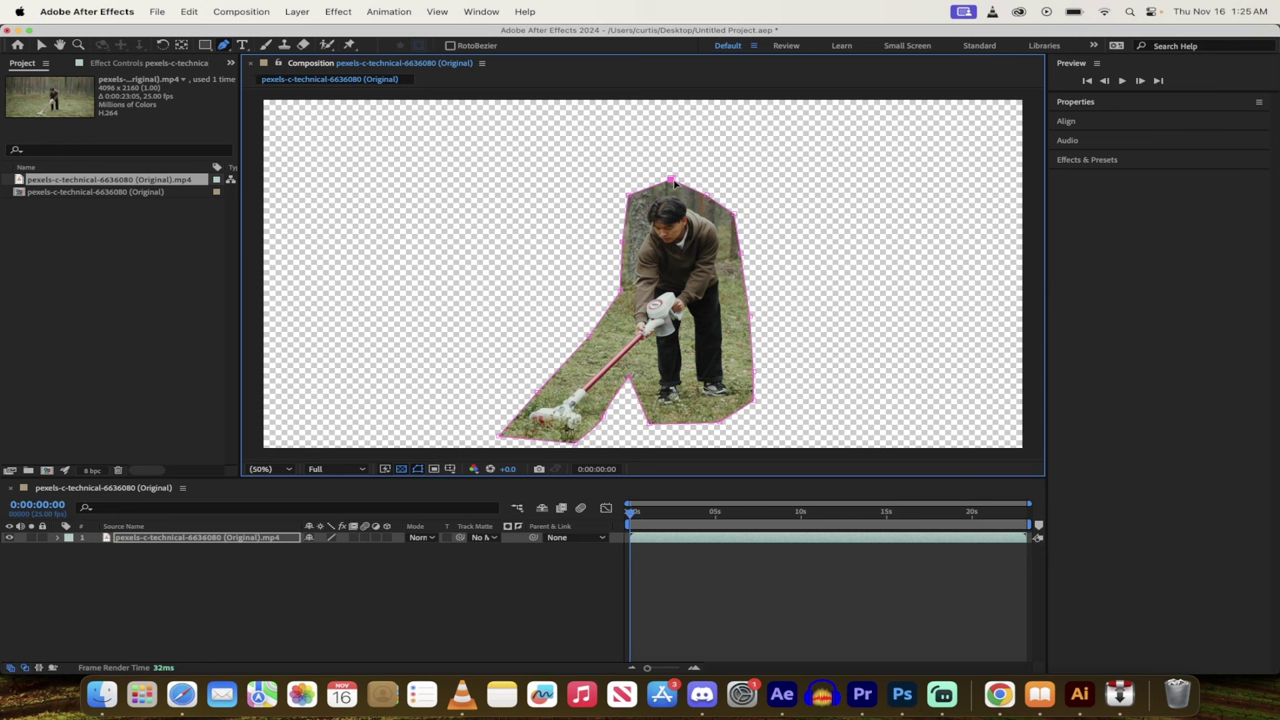
Pull the mask's left, upper-left and lower-left edges outward to widen it
left_click_drag(620, 293, 607, 292)
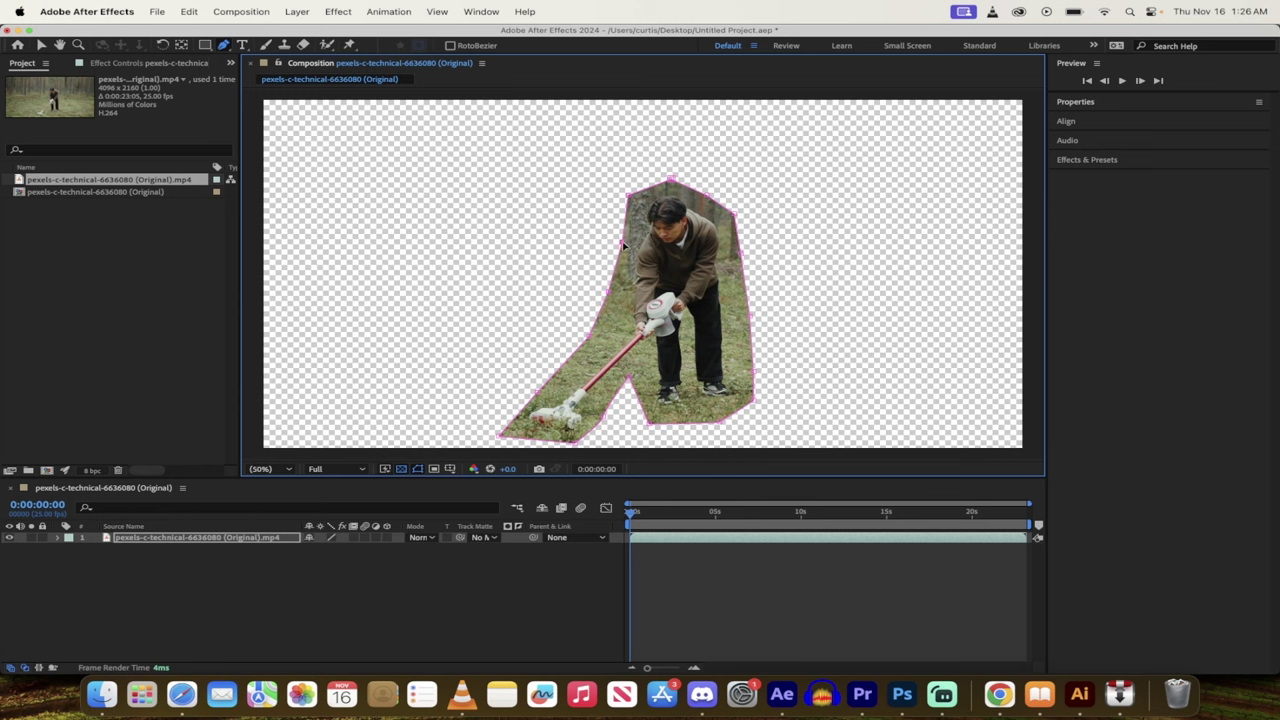
left_click_drag(621, 245, 616, 242)
left_click_drag(536, 395, 531, 394)
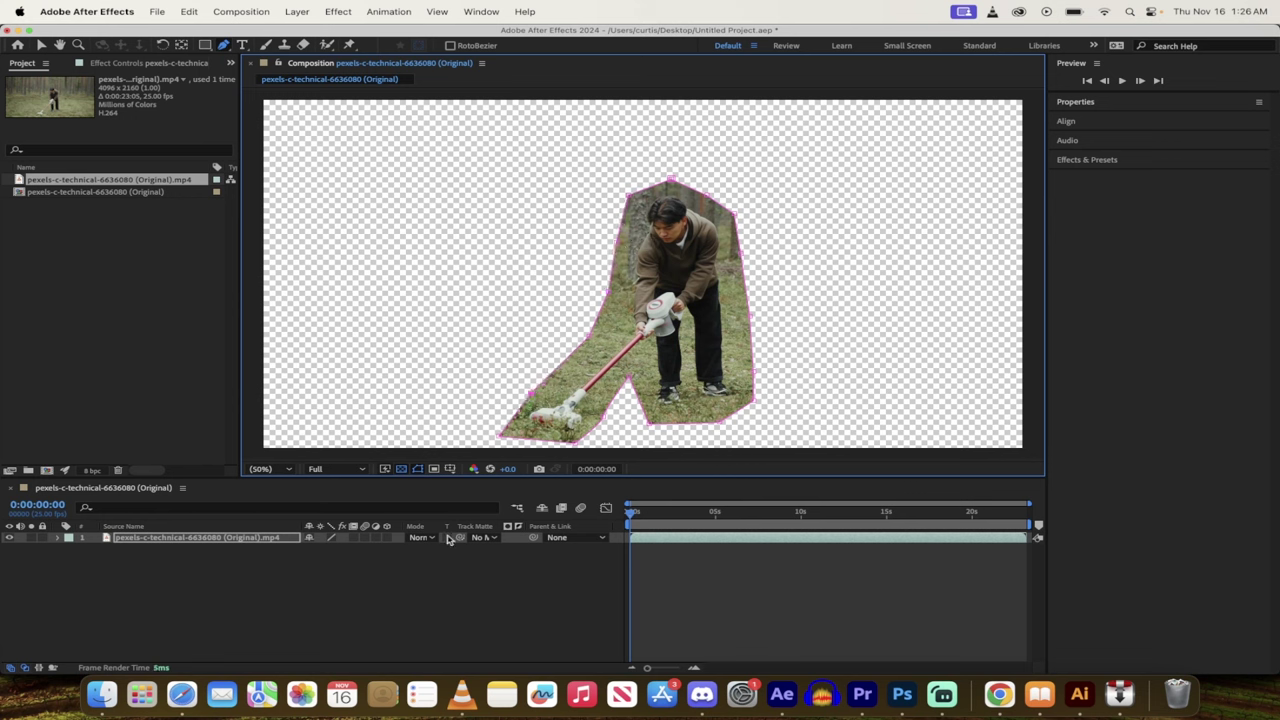
Expand the layer's Masks group and change Mask 1's mode from Add to None
left_click(222, 550)
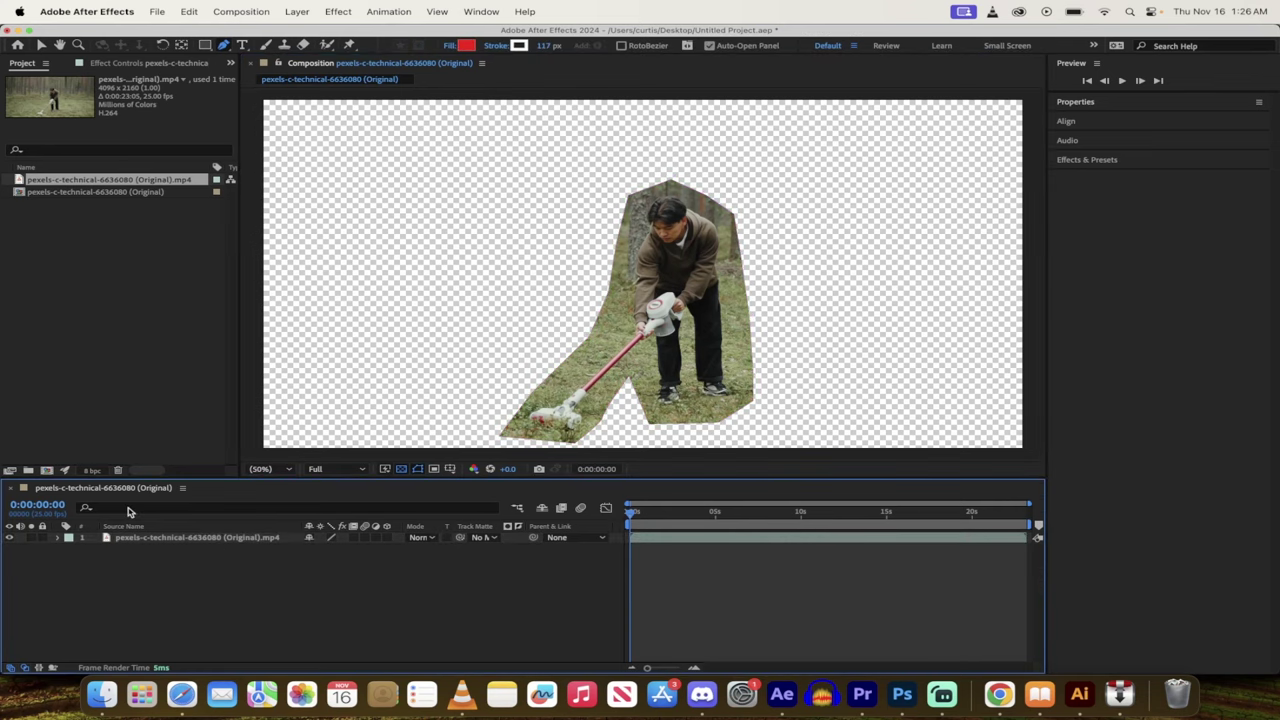
left_click(157, 541)
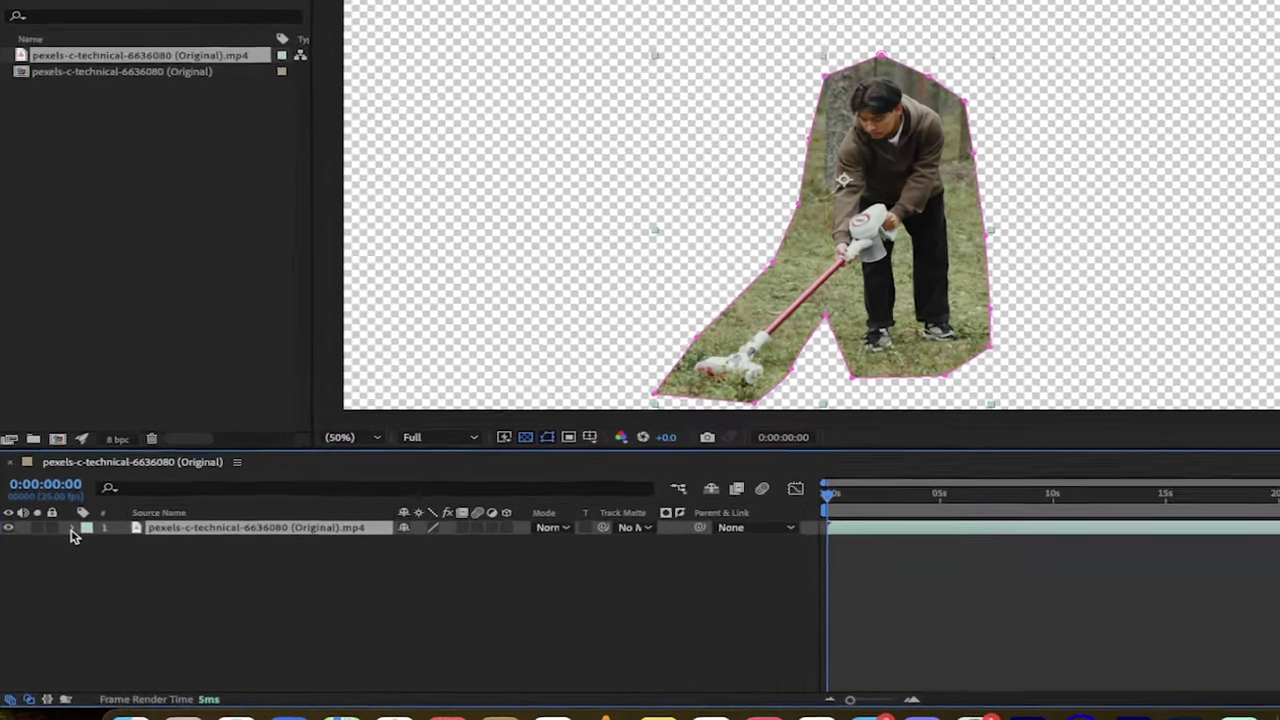
left_click(72, 532)
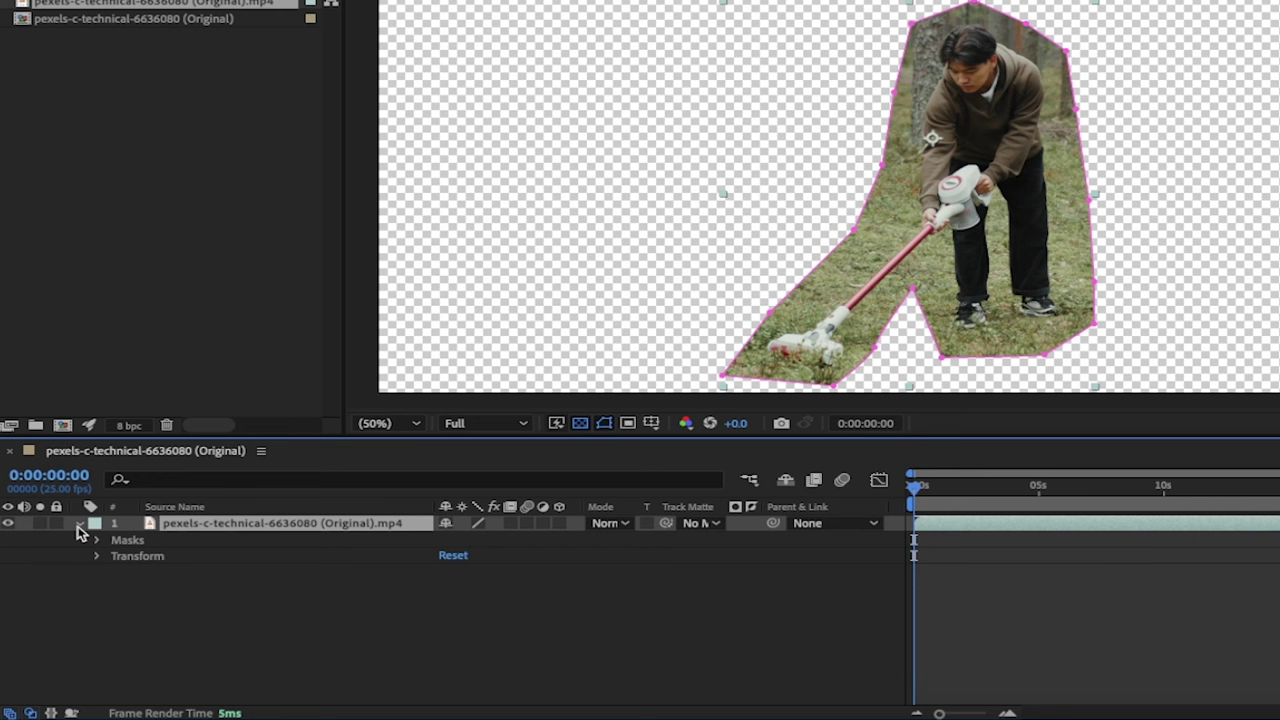
left_click(103, 543)
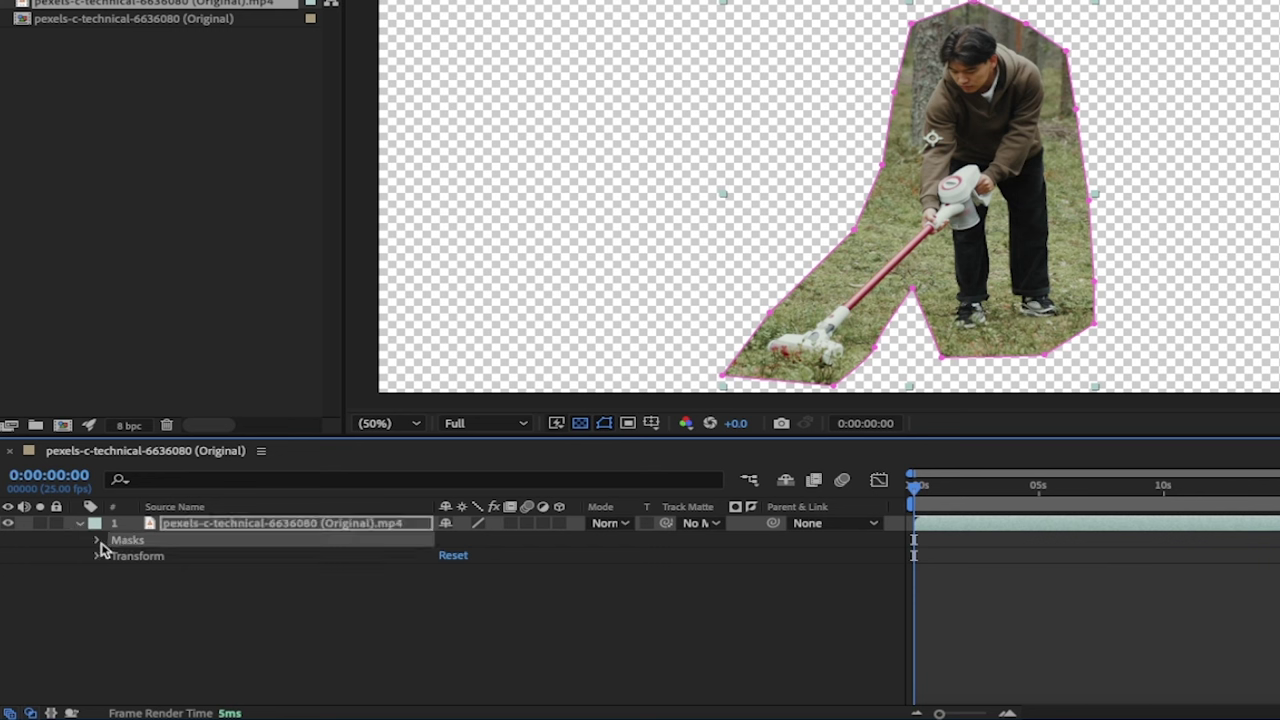
left_click(97, 541)
left_click(155, 558)
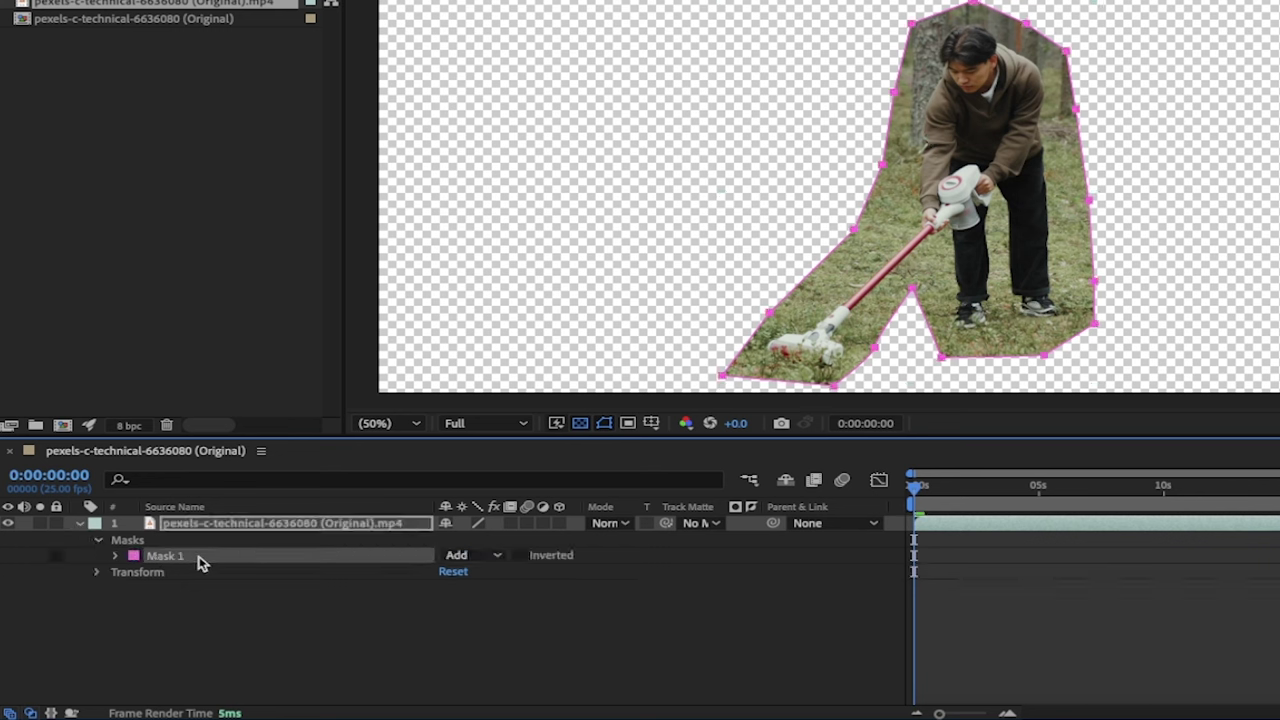
left_click(464, 558)
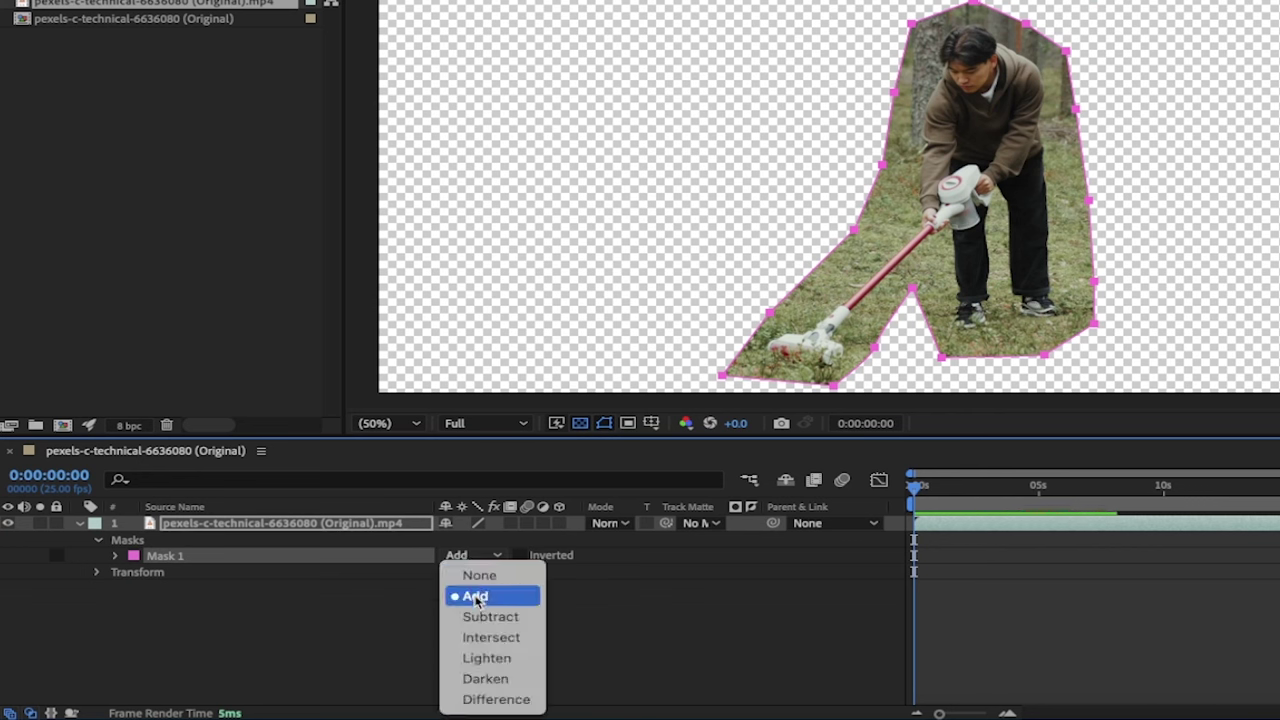
left_click(476, 575)
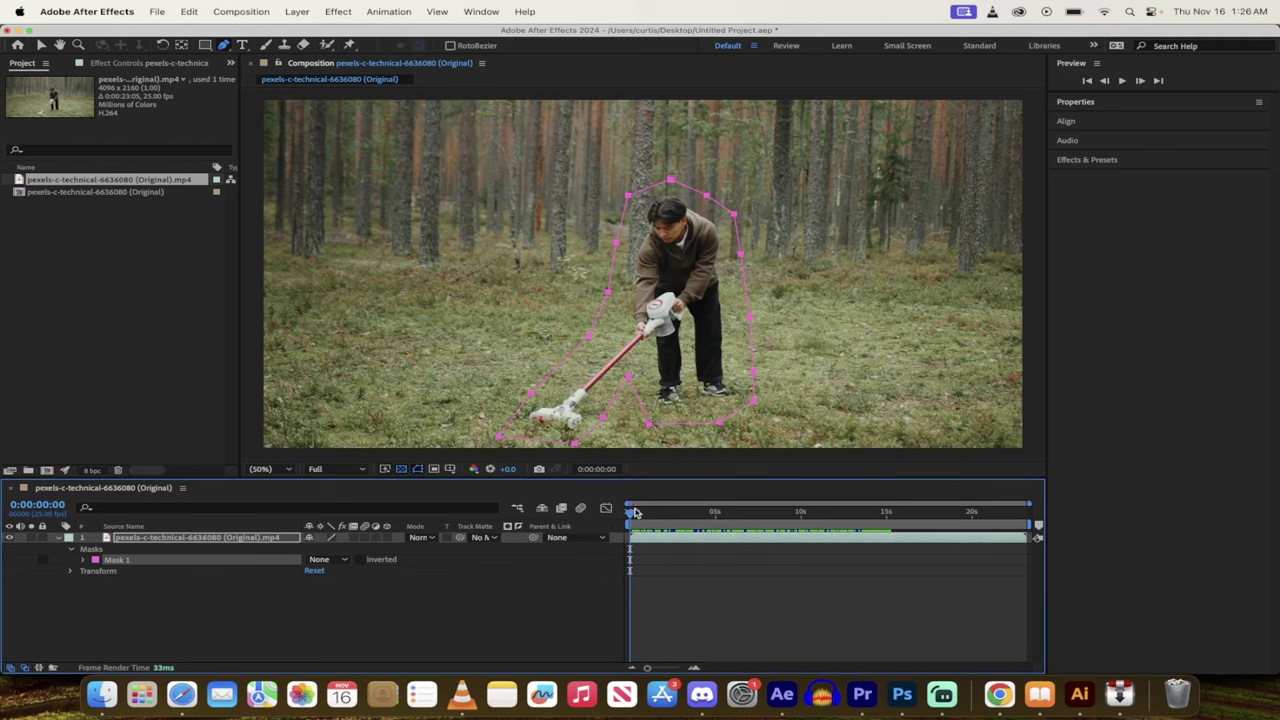
Set a Mask Path keyframe on Mask 1 at 0:00:00:00, leaving its mode at None
mouse_move(632, 515)
left_mouse_down()
mouse_move(832, 519)
mouse_move(632, 517)
left_mouse_up()
left_click(171, 538)
left_click(128, 566)
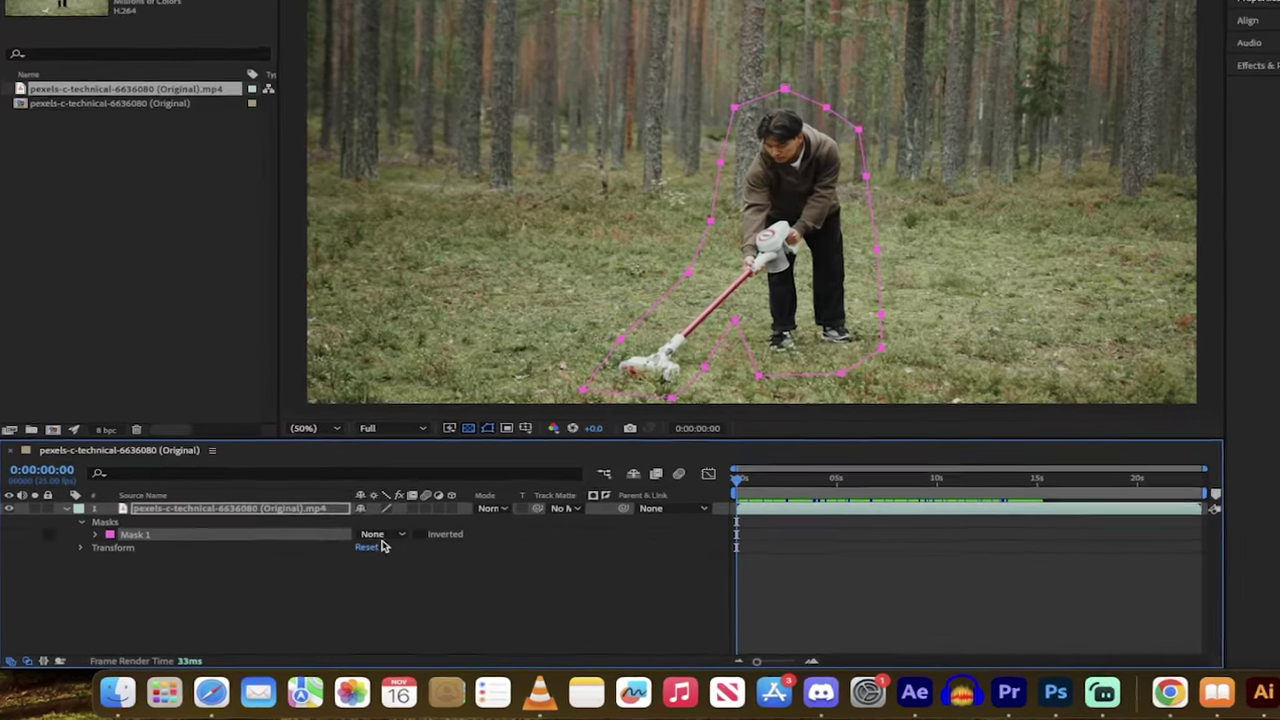
left_click(320, 559)
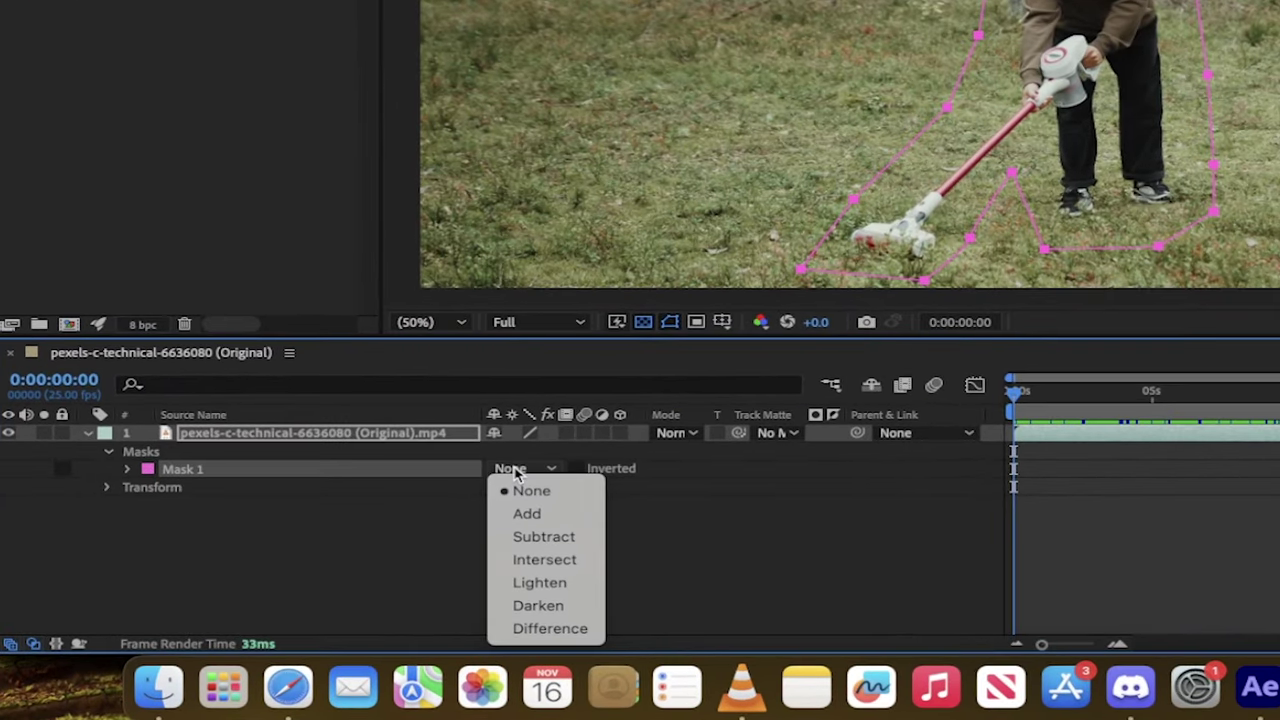
left_click(300, 500)
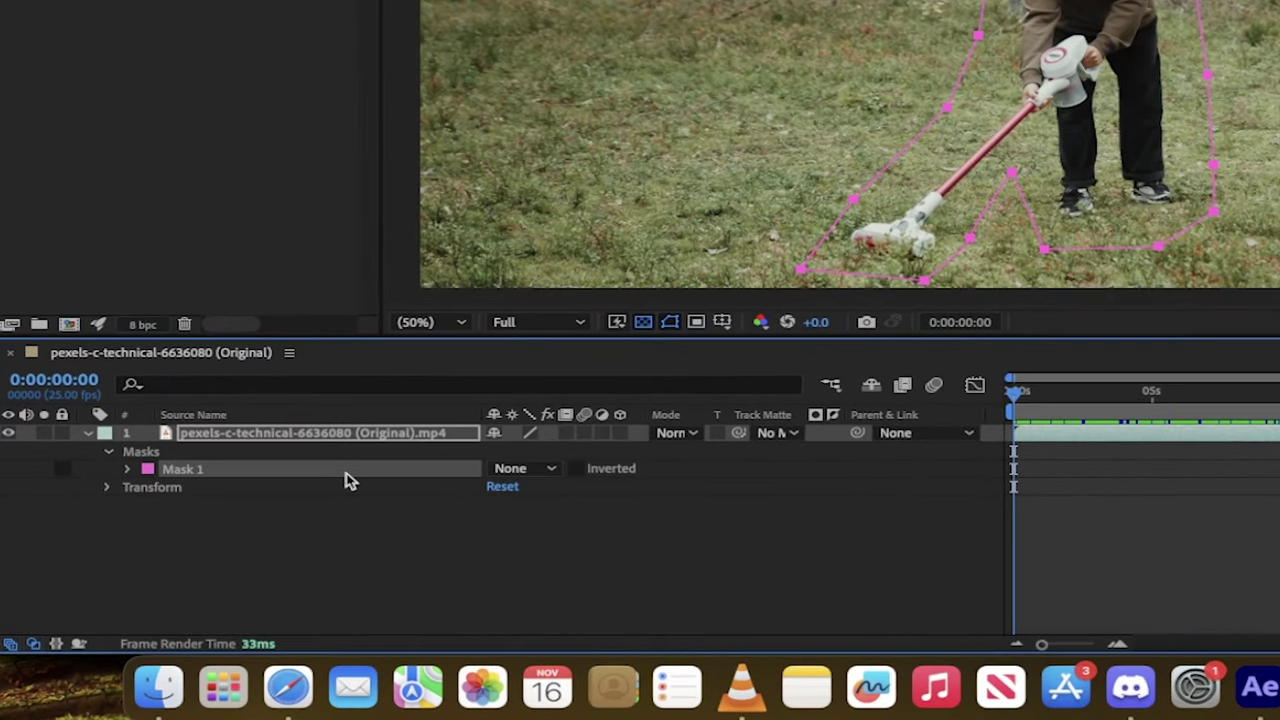
left_click(128, 469)
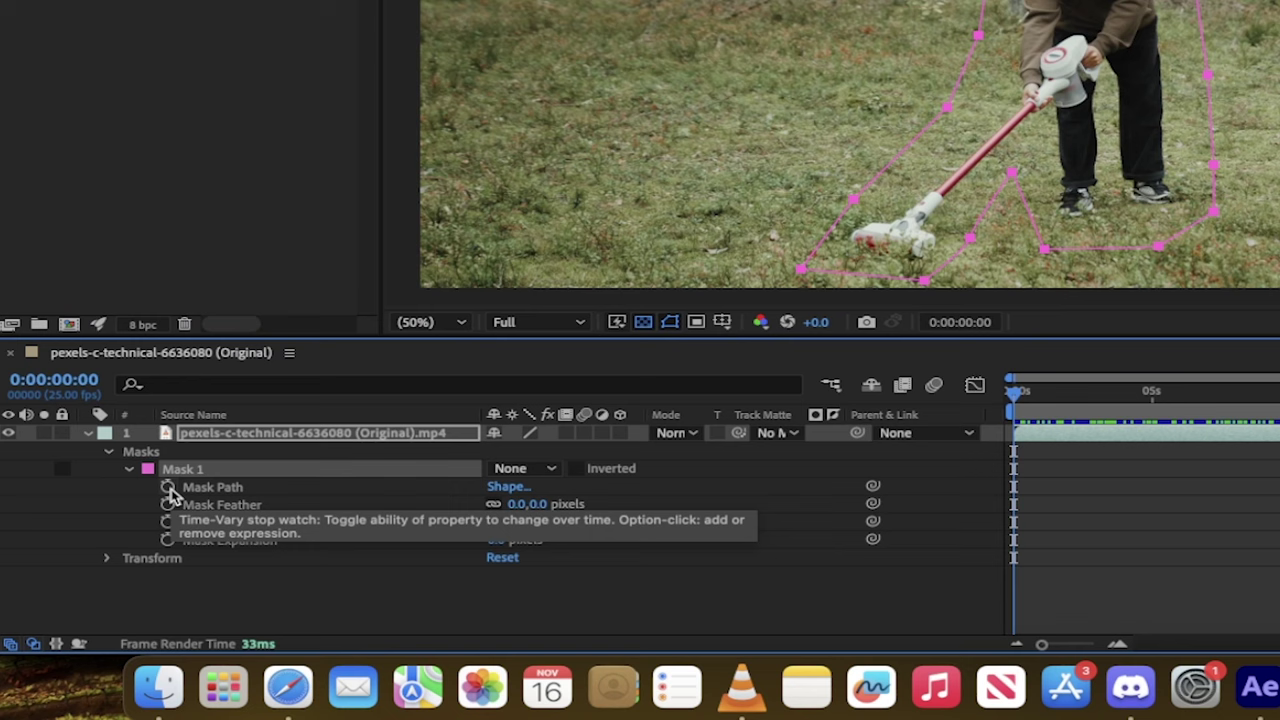
left_click(168, 487)
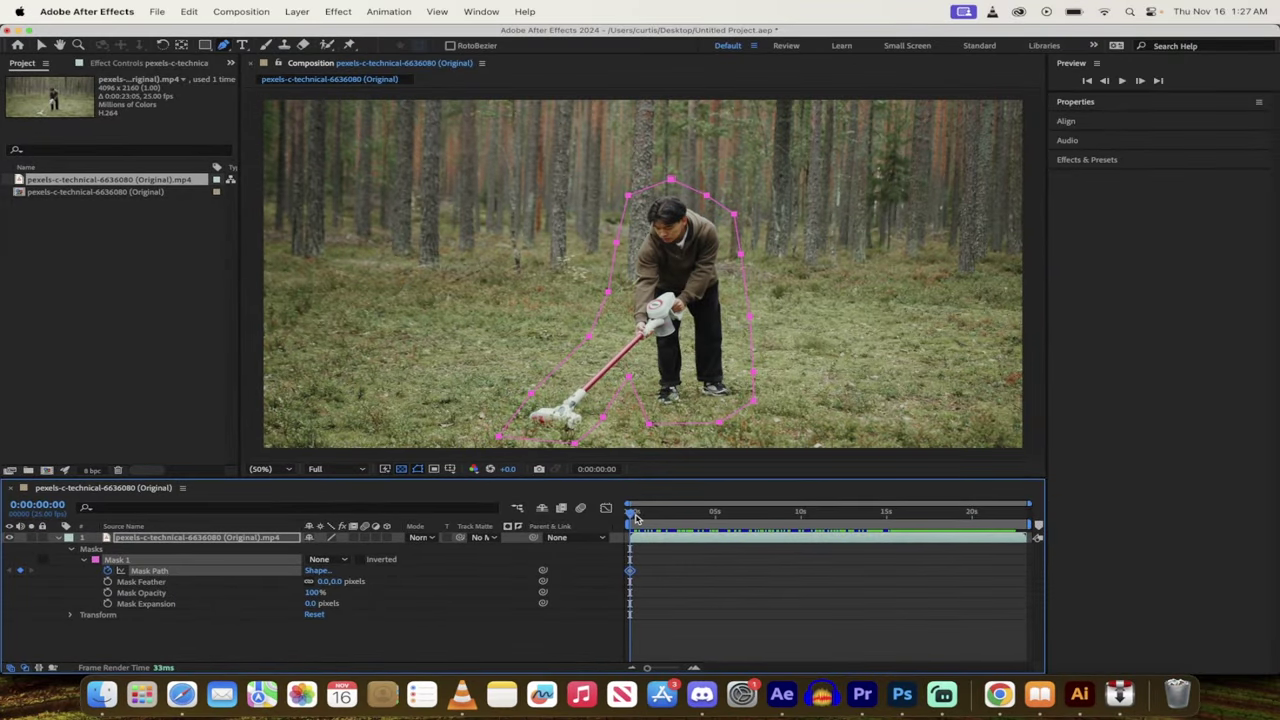
left_click_drag(636, 516, 636, 516)
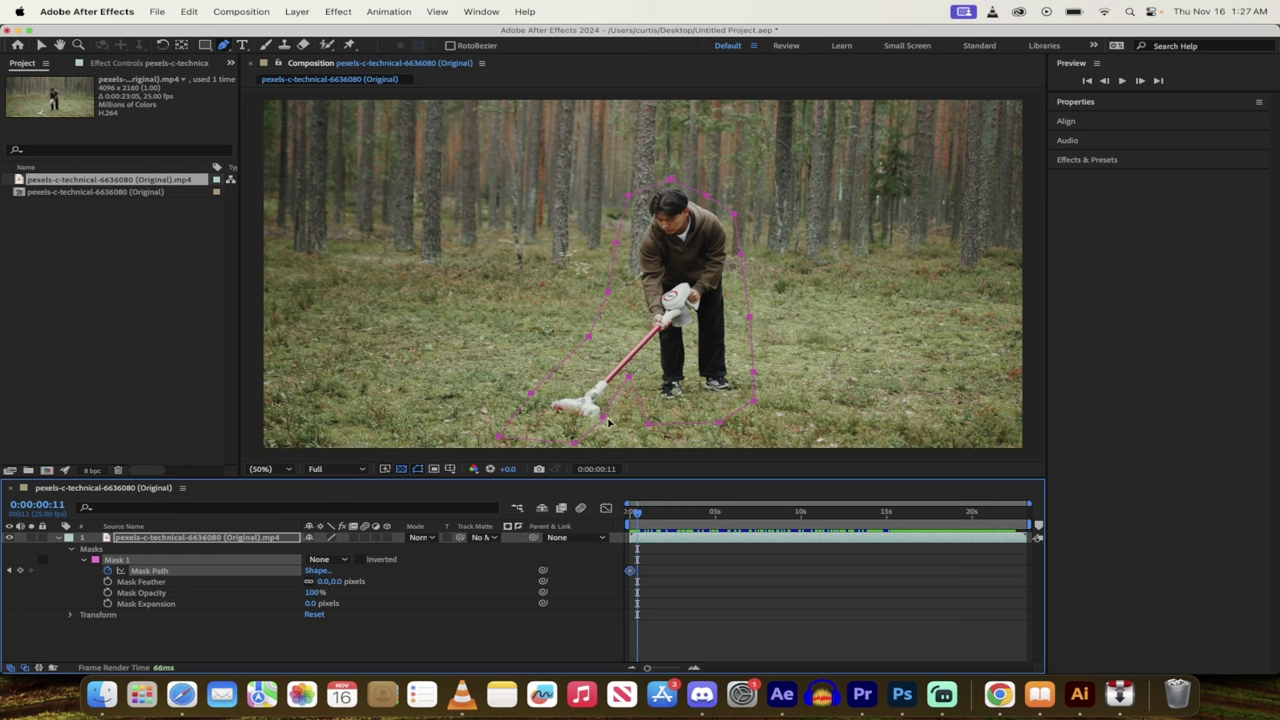
At the next frame, add points and drag vertices so the mask fits around the man
left_click(208, 540)
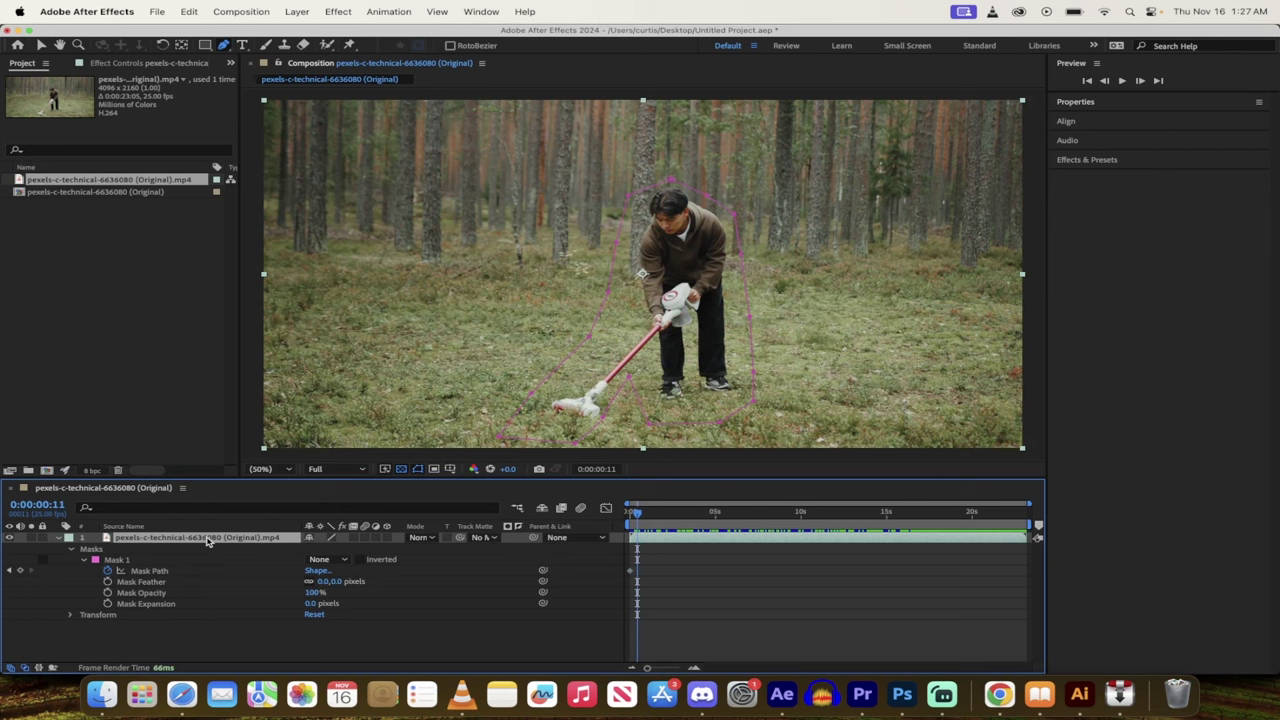
left_click(127, 563)
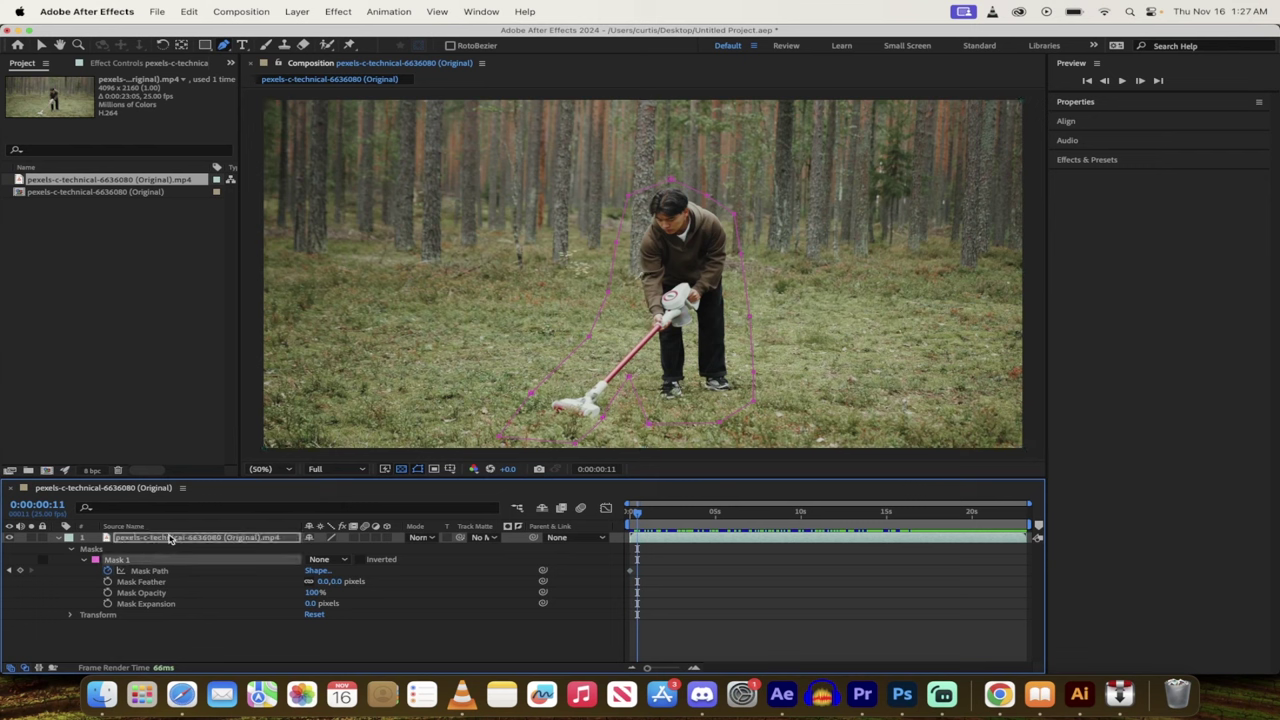
left_click(170, 543)
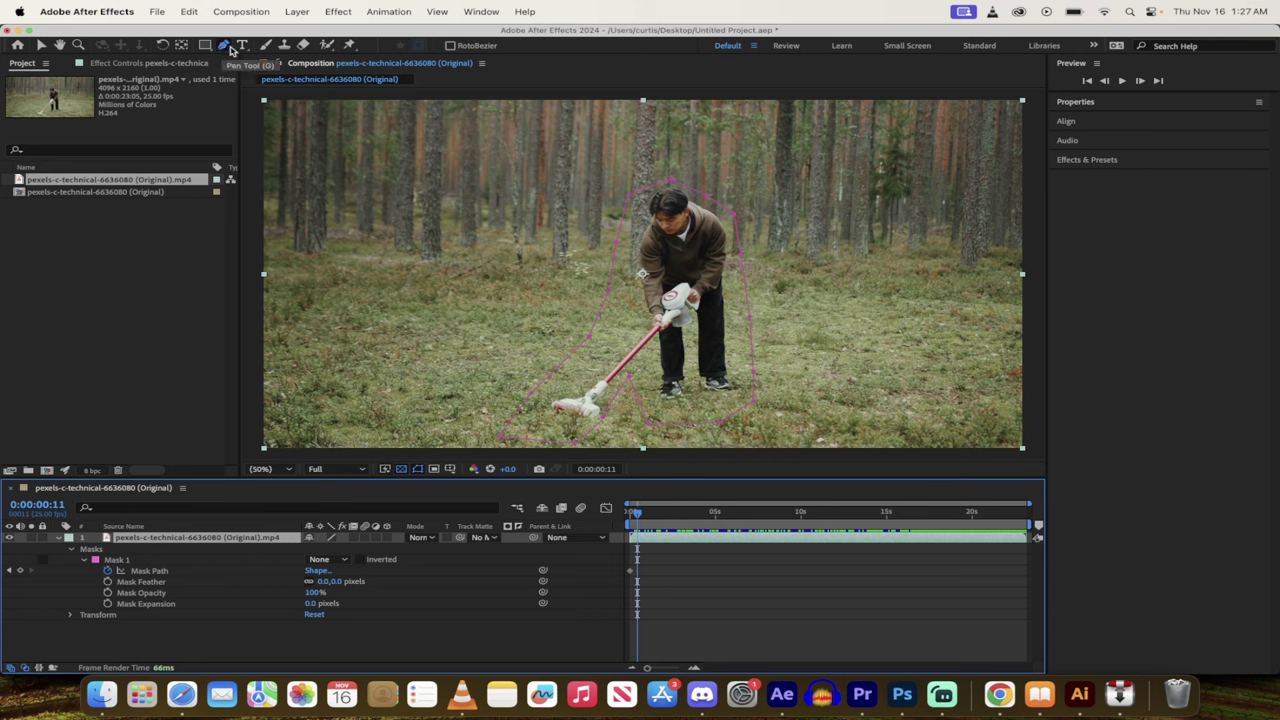
left_click(630, 380)
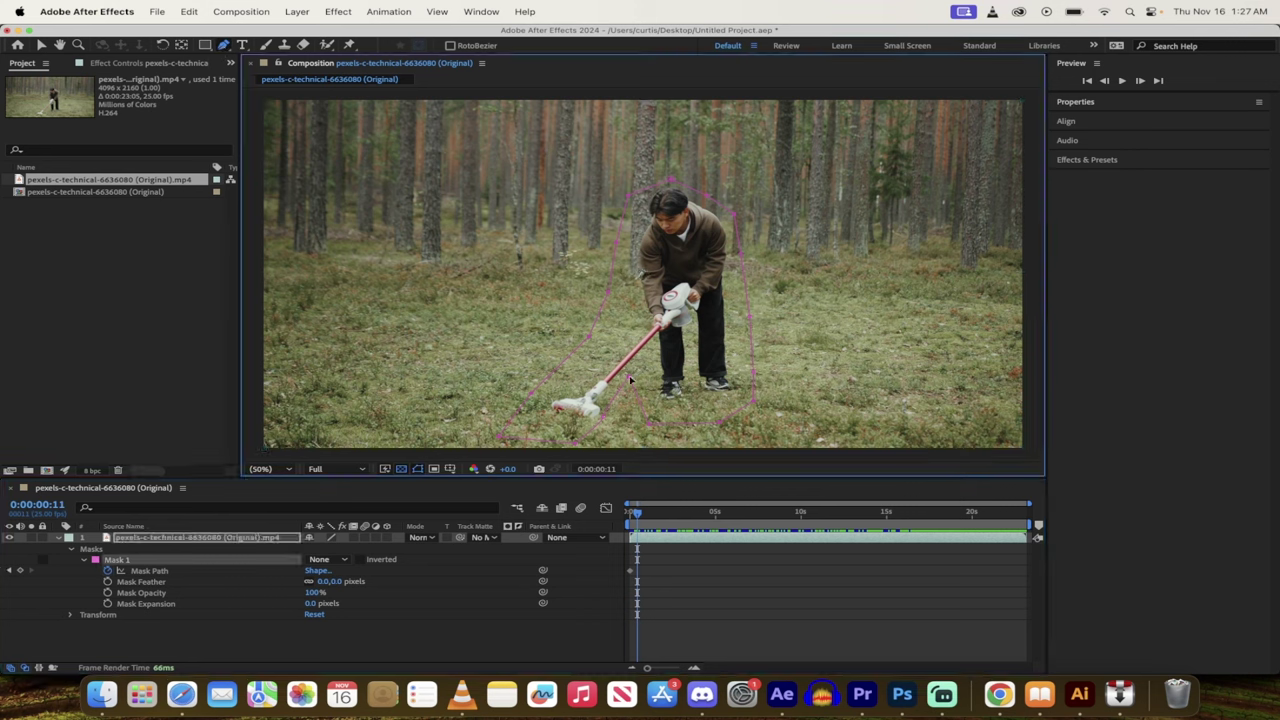
left_click(630, 380)
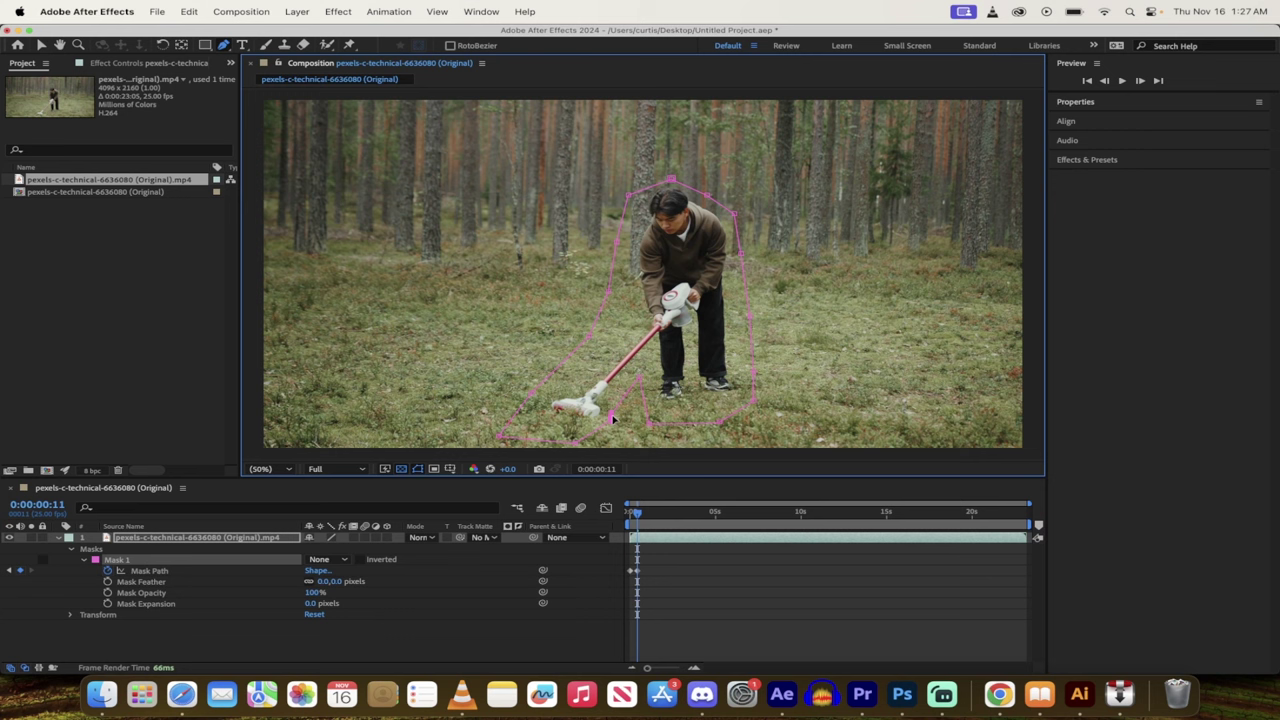
left_click(620, 420)
left_click_drag(660, 185, 666, 174)
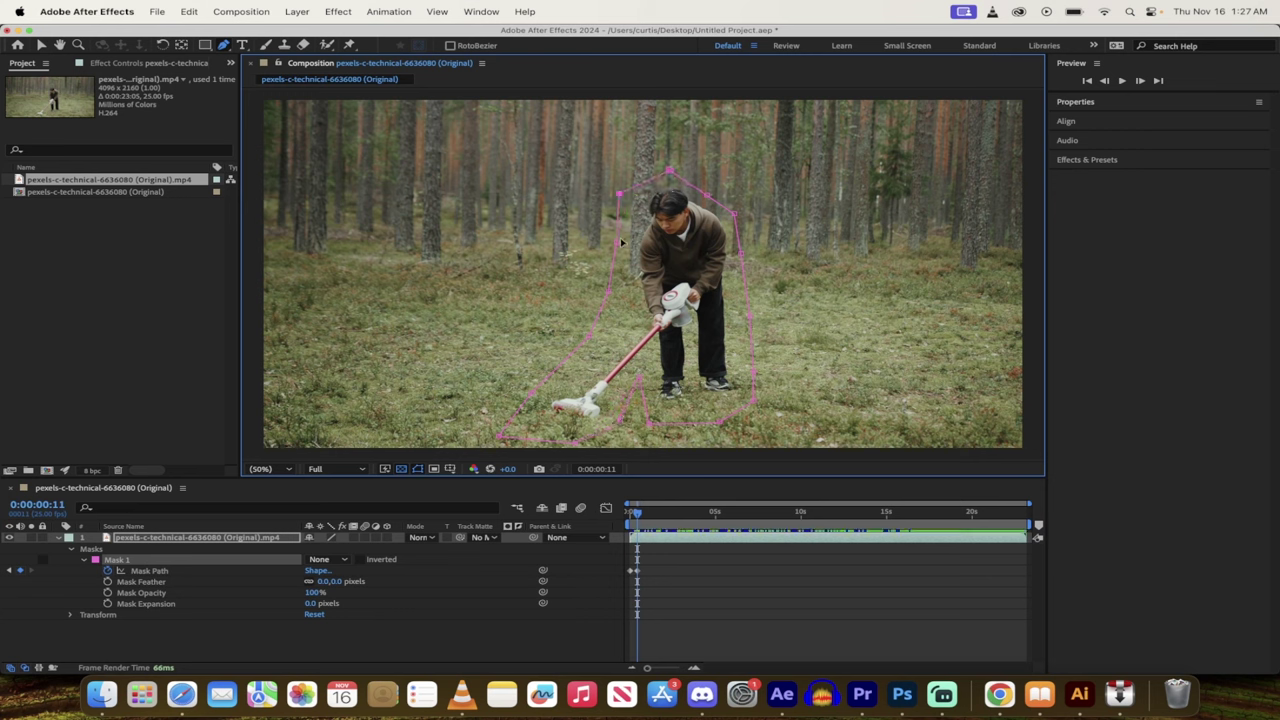
left_click_drag(625, 242, 601, 243)
left_click_drag(708, 200, 711, 186)
At 0:00:00:22, raise the mask's top above the head and widen its upper corners
left_click(640, 517)
left_click_drag(640, 517, 643, 517)
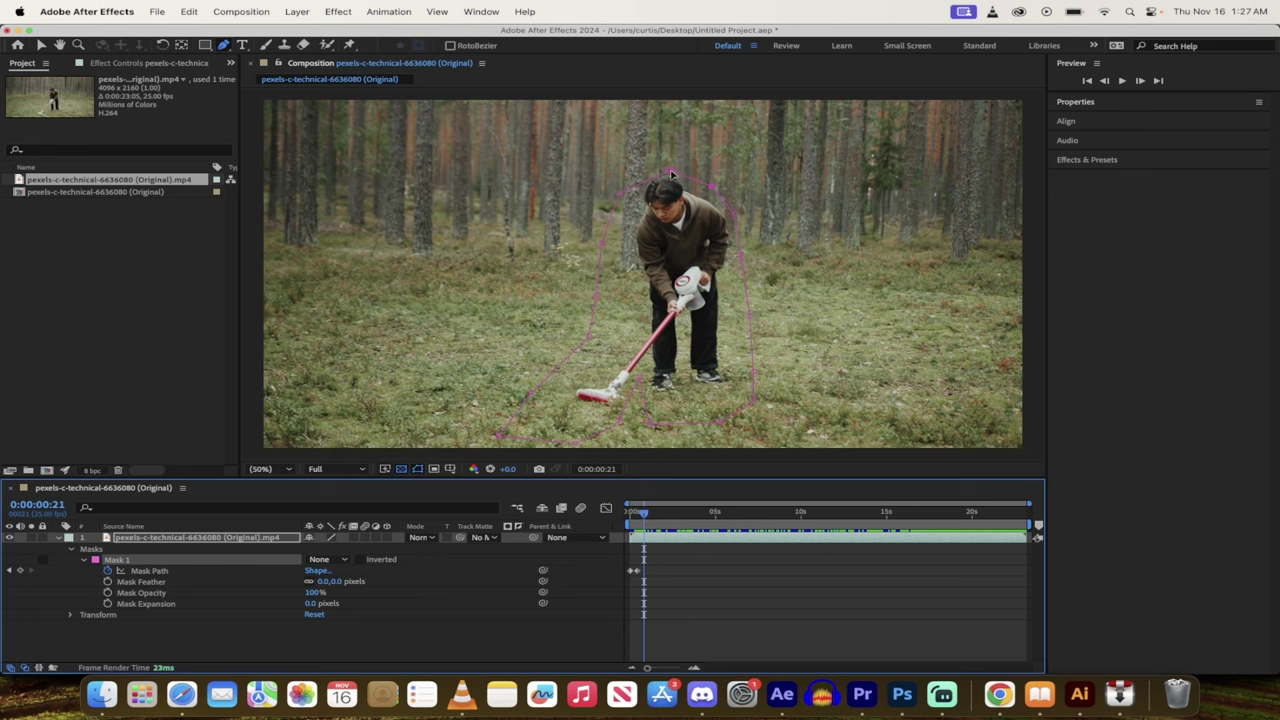
left_click_drag(672, 175, 667, 159)
left_click_drag(622, 199, 613, 178)
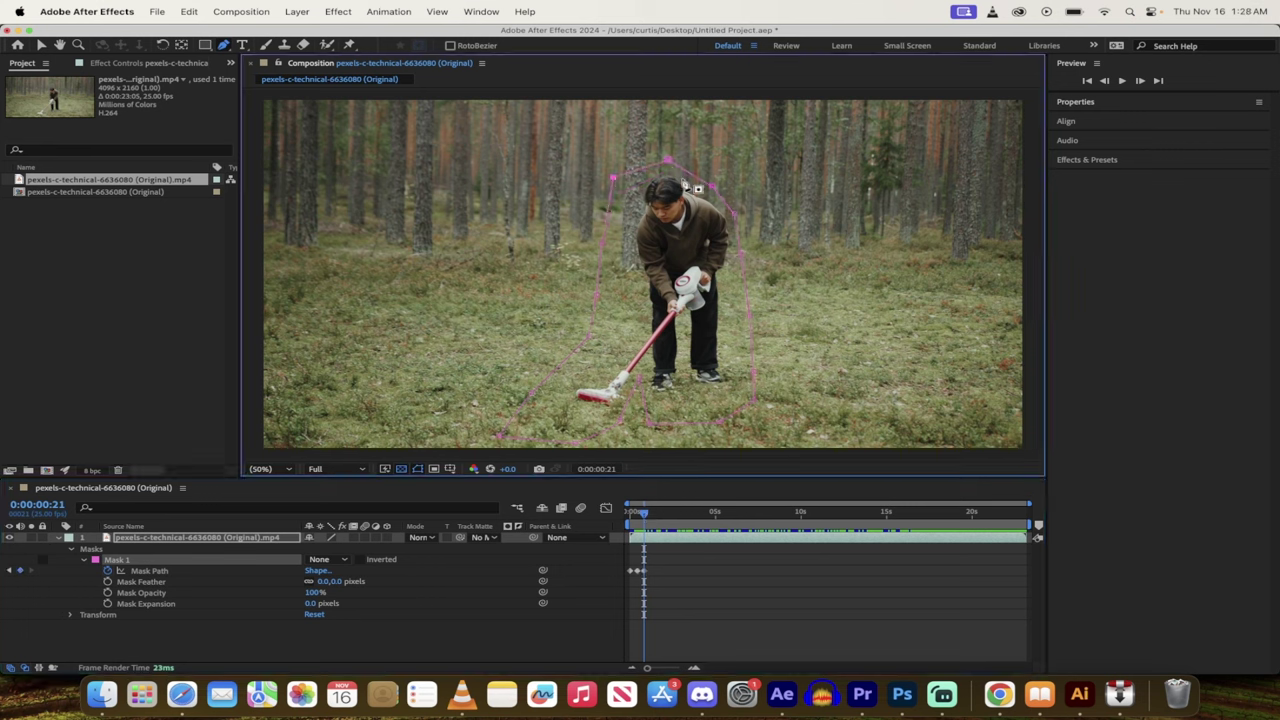
left_click_drag(712, 187, 751, 257)
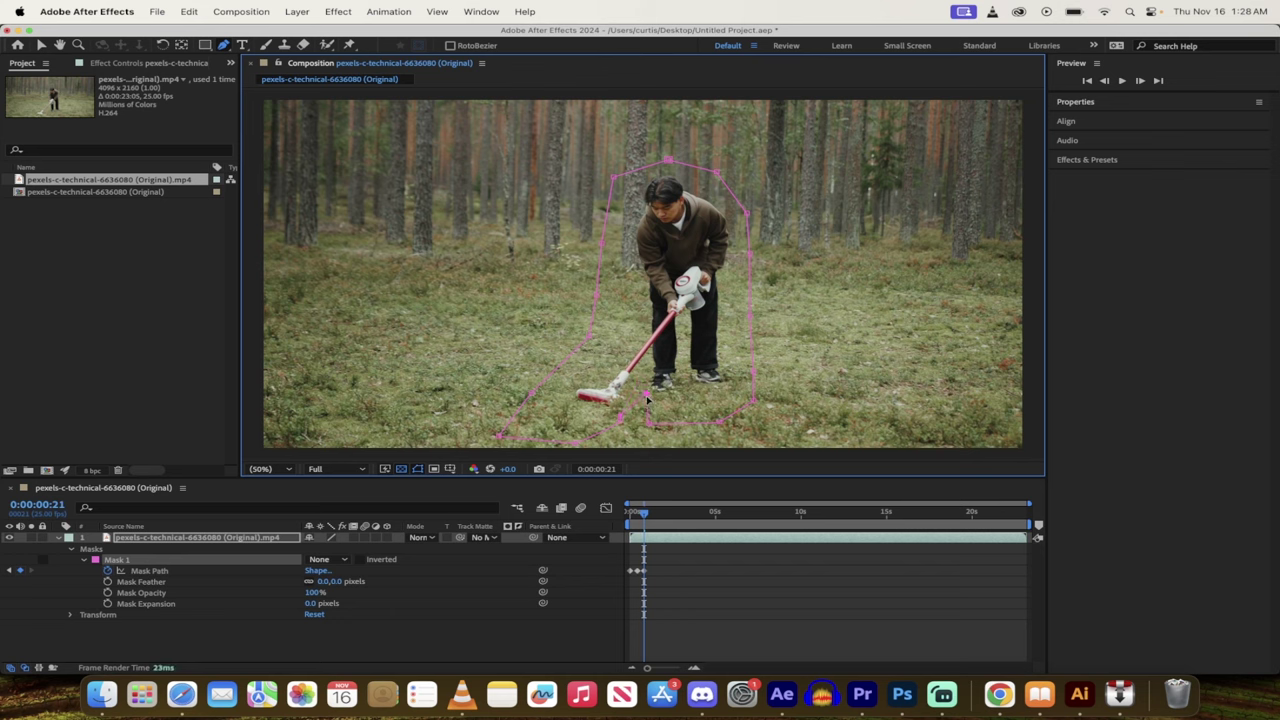
Adjust the mask's bottom at 0:00:01:03 and stretch it over the vacuum head at 0:00:01:12
left_click_drag(645, 517, 649, 518)
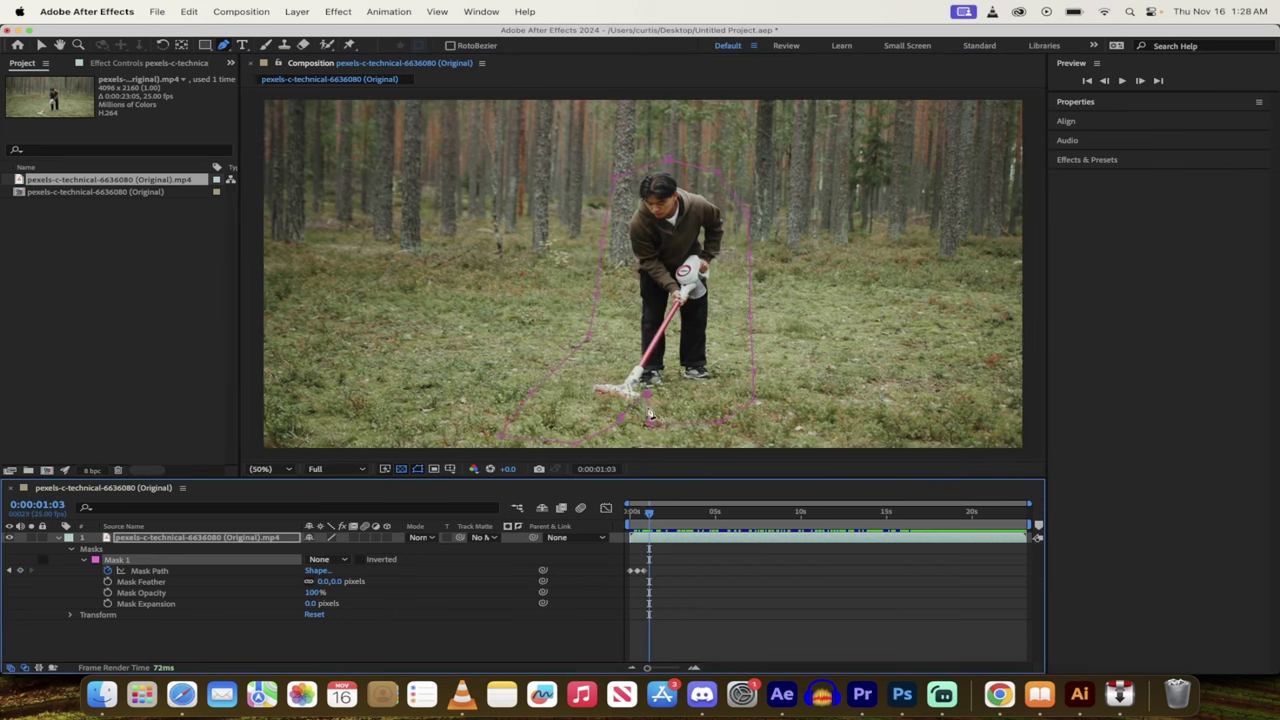
left_click(646, 398)
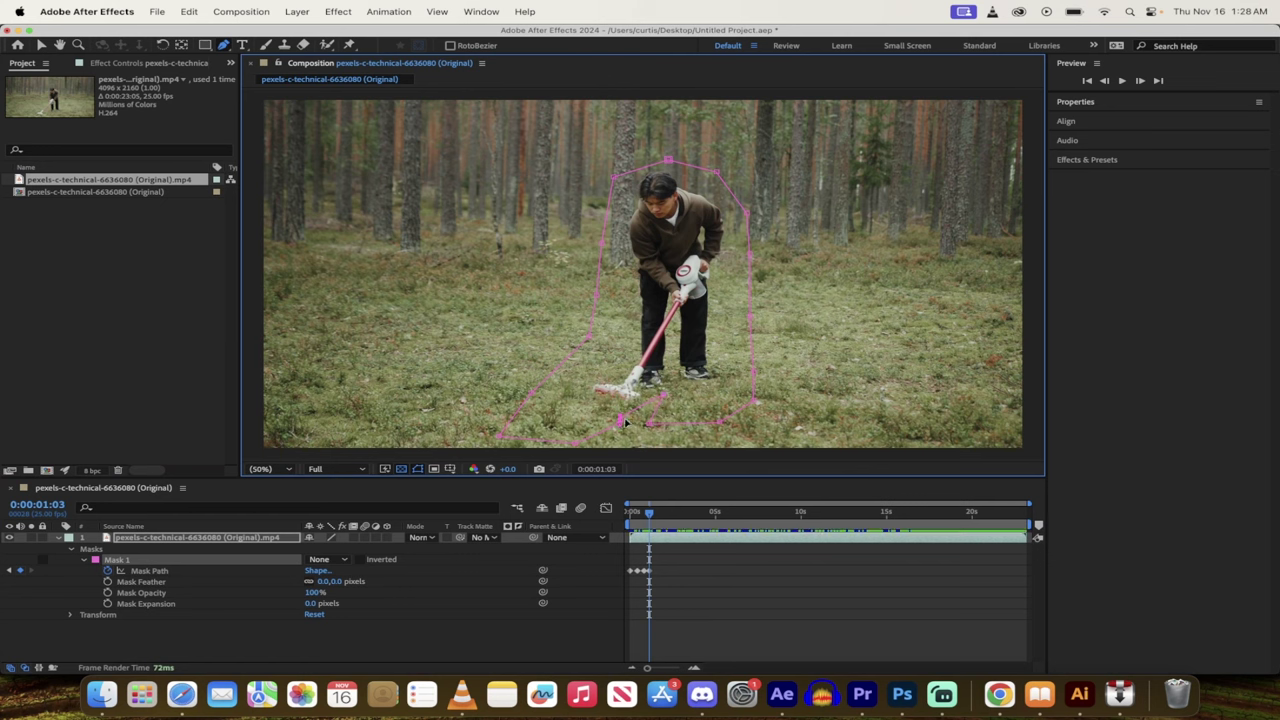
left_click_drag(500, 440, 597, 340)
left_click_drag(651, 517, 657, 516)
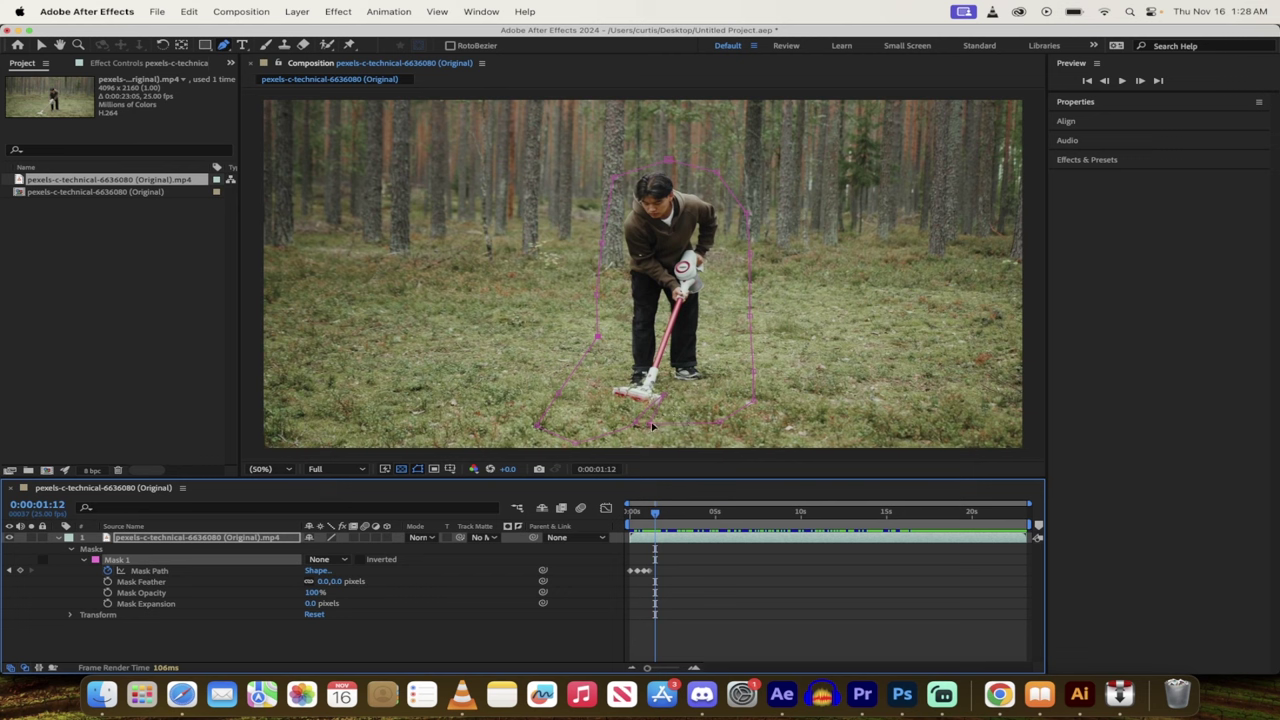
mouse_move(654, 427)
left_mouse_down()
mouse_move(694, 435)
mouse_move(664, 430)
left_mouse_up()
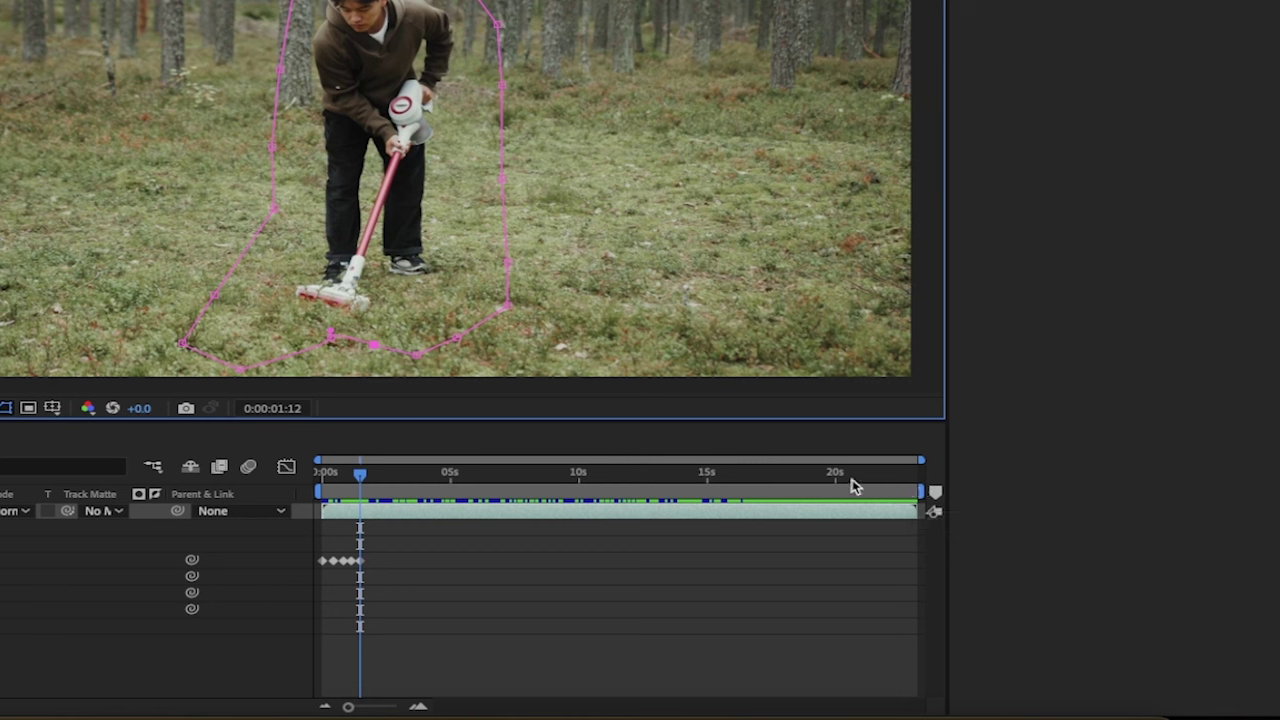
End the work area at 0:00:01:12 and trim the composition to the work area
left_click(924, 491)
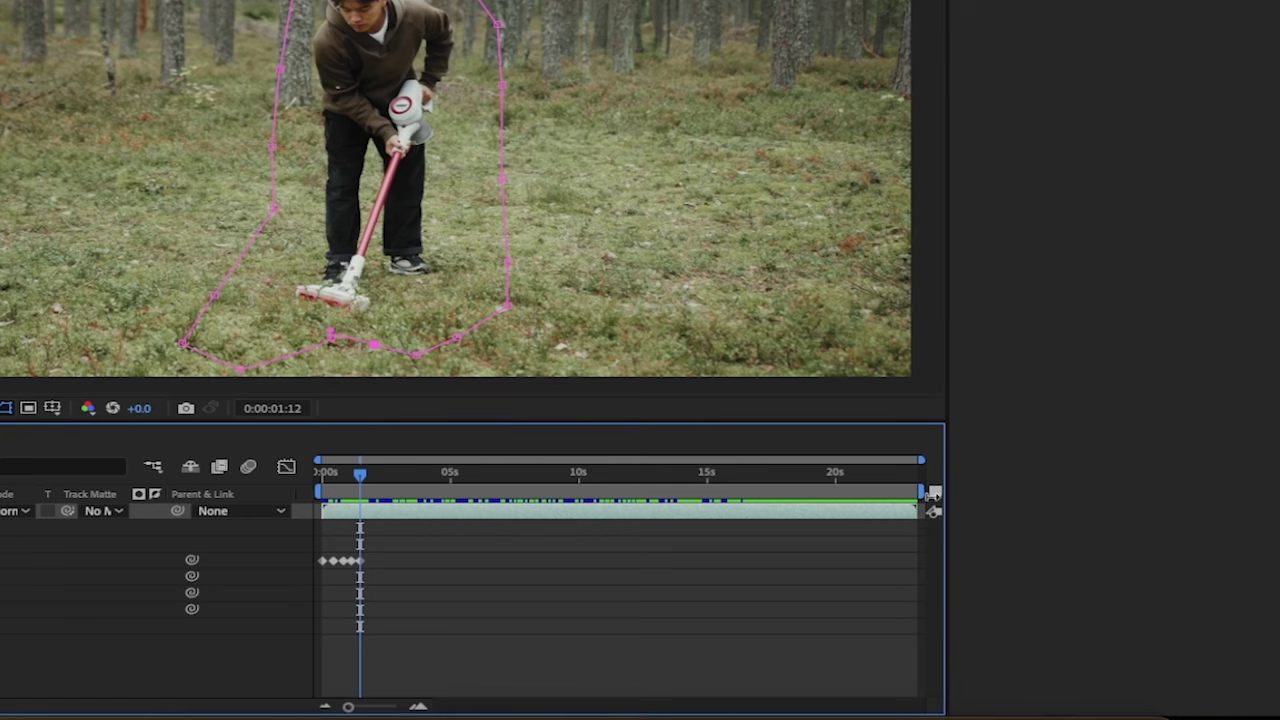
left_click_drag(932, 494, 456, 543)
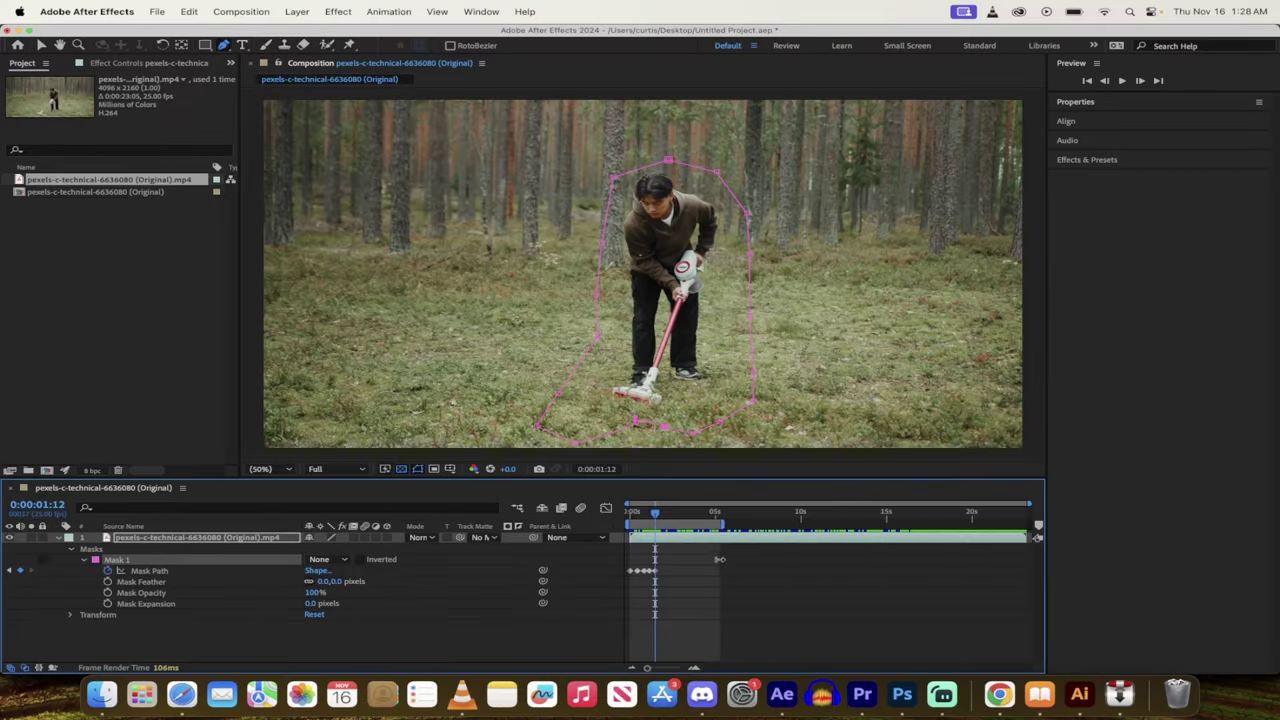
left_click_drag(719, 559, 660, 565)
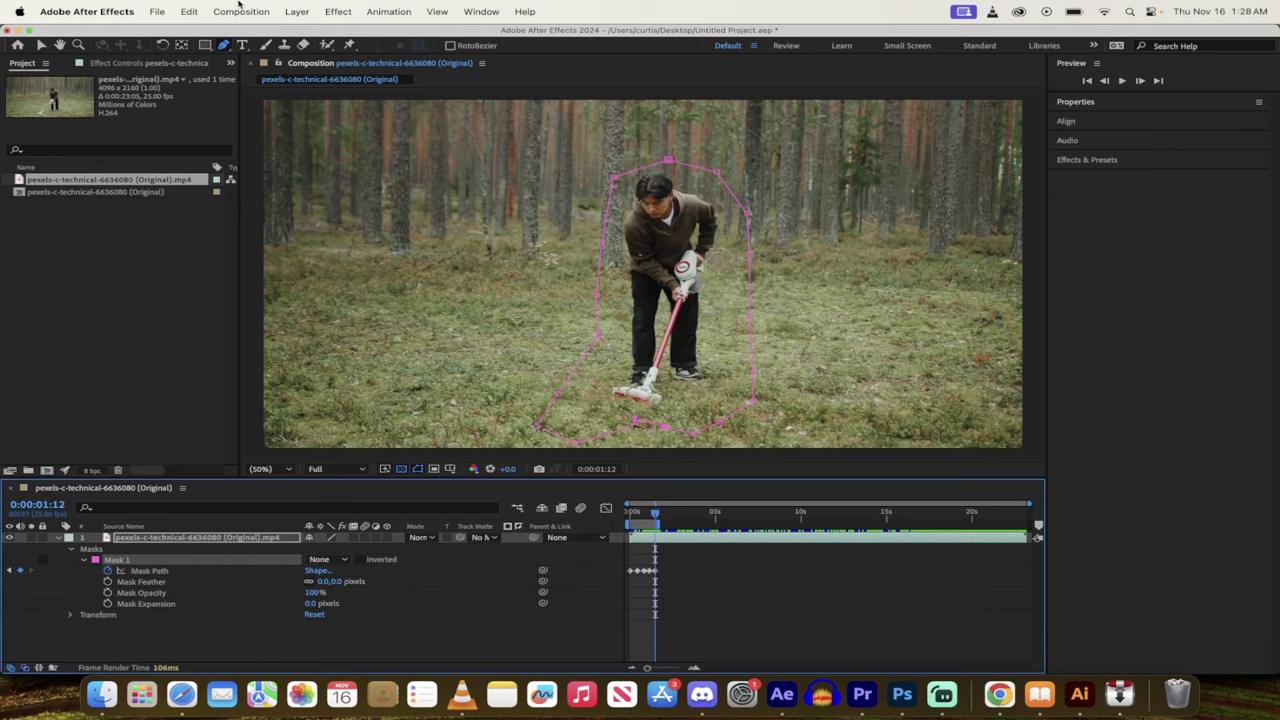
left_click(239, 8)
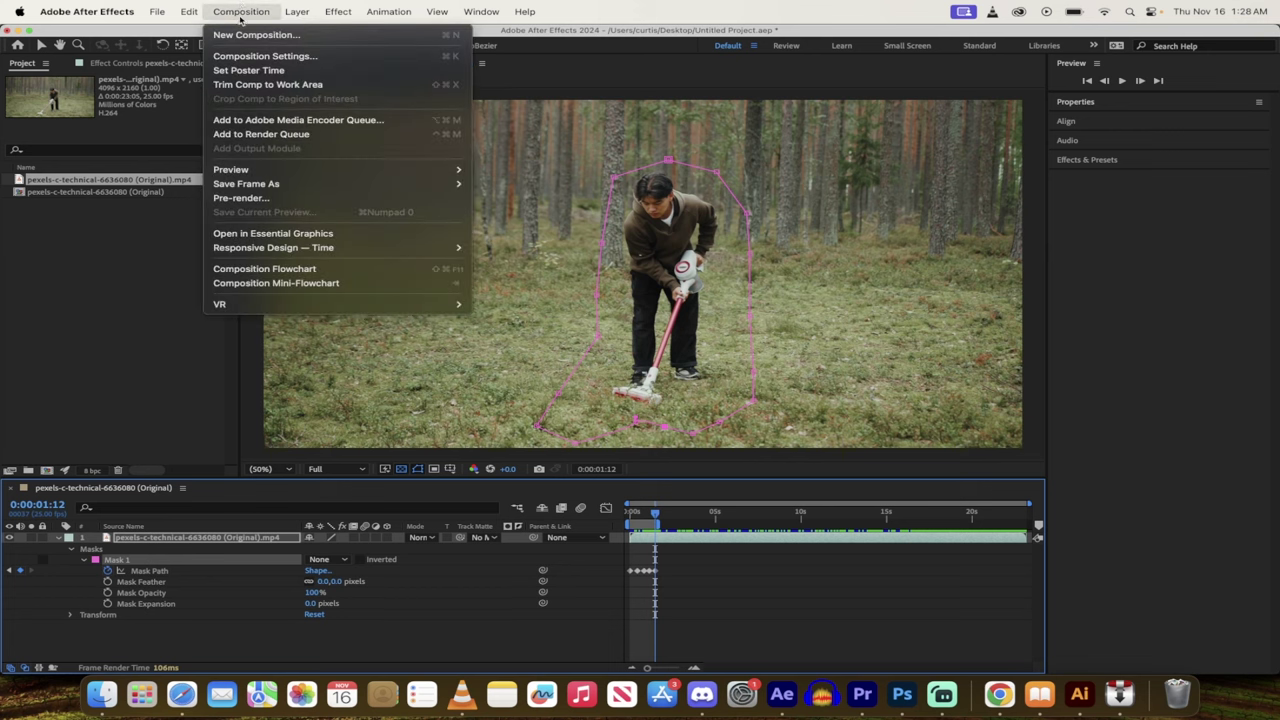
left_click(255, 84)
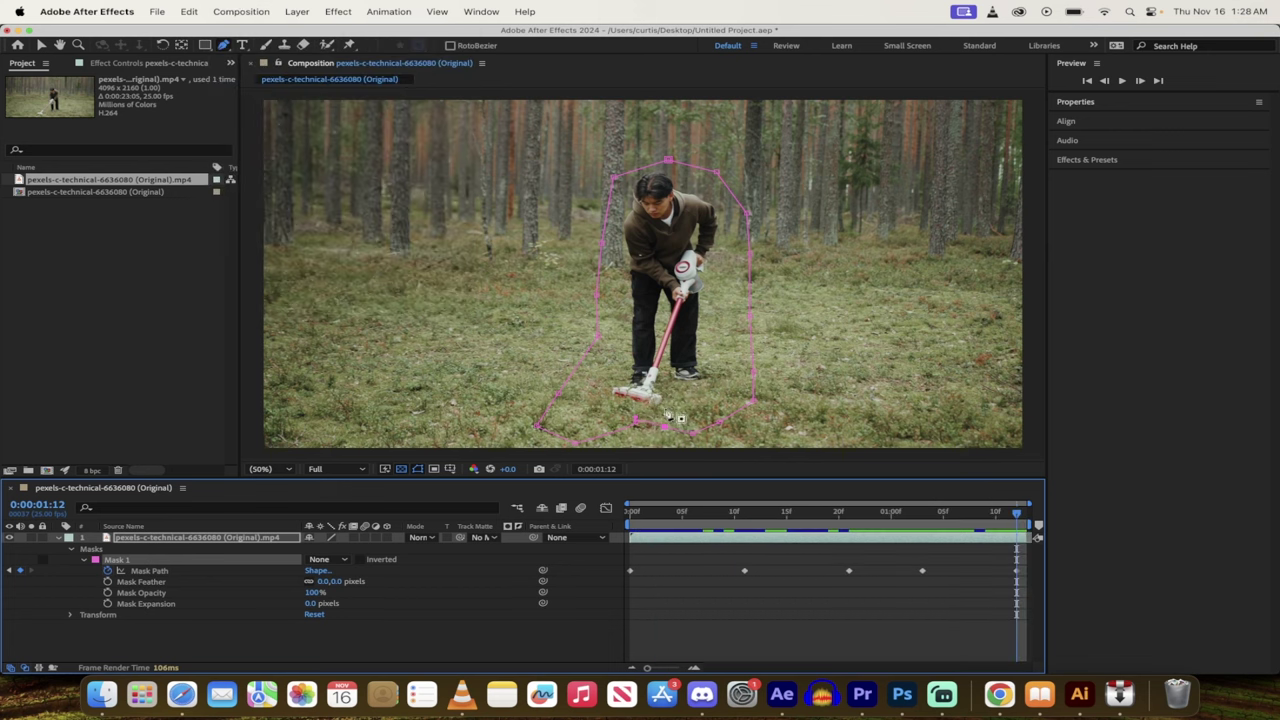
left_click(40, 46)
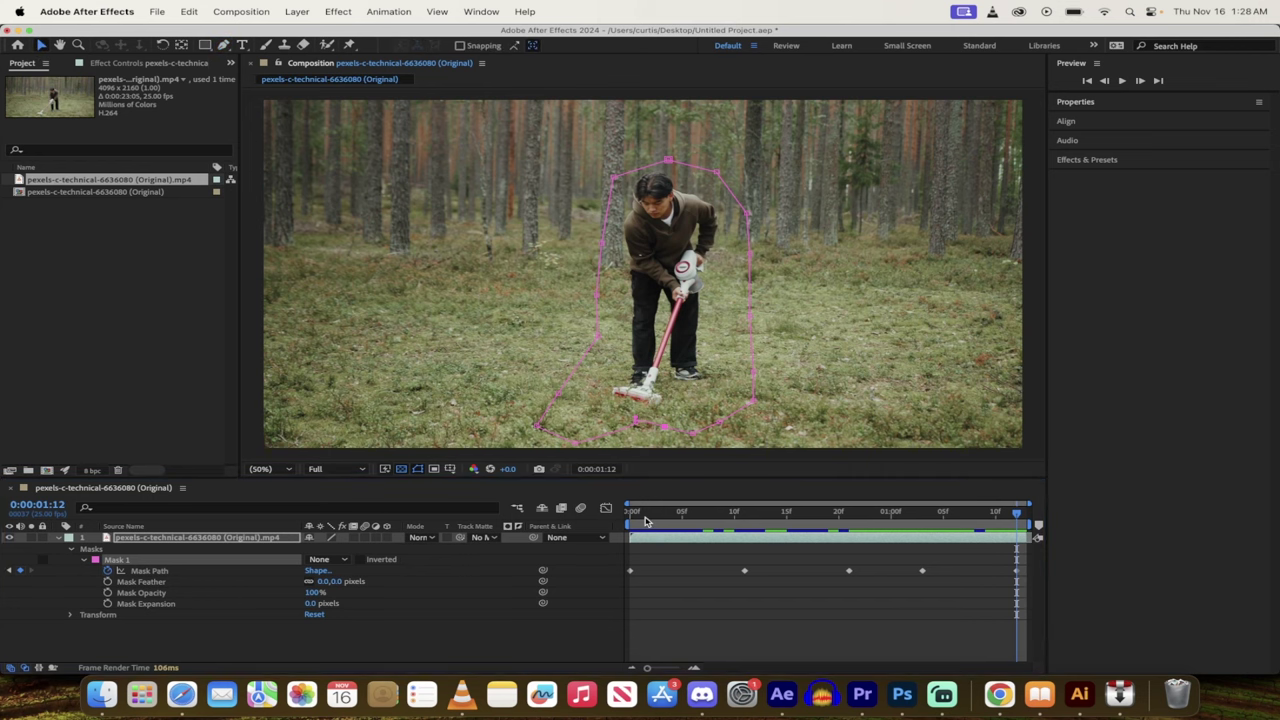
left_click_drag(645, 521, 1030, 516)
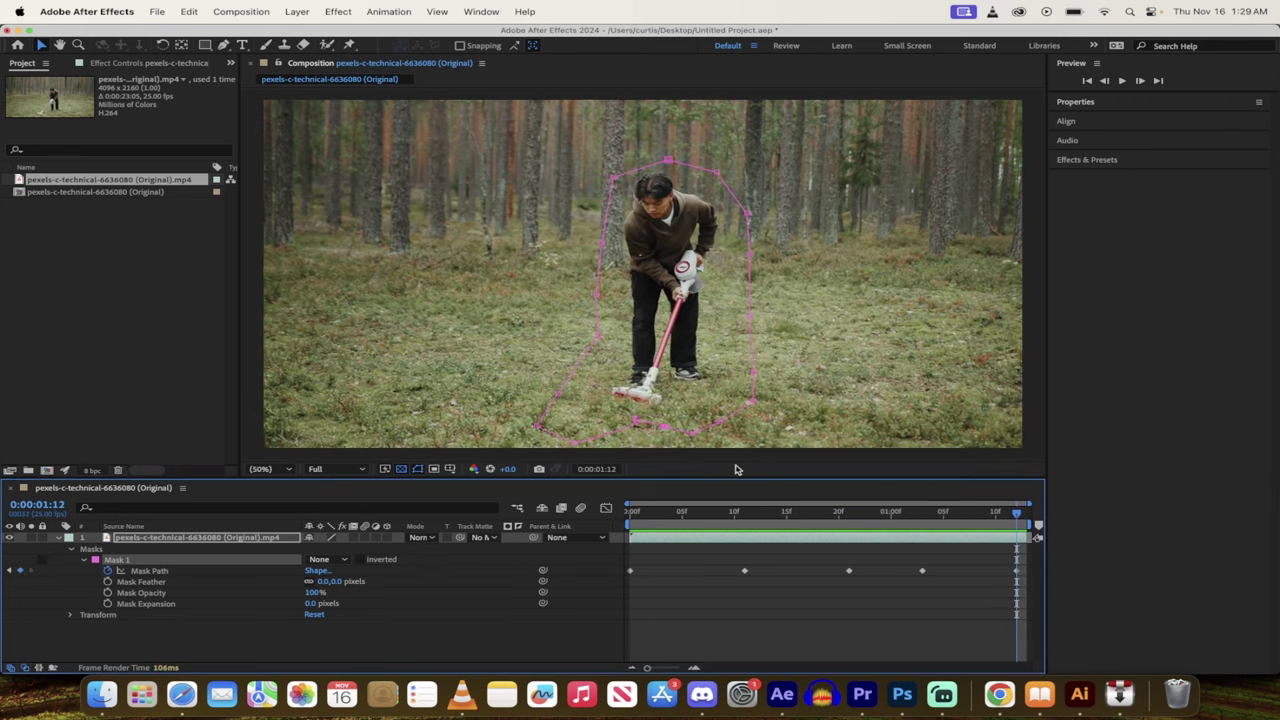
Set Mask 1 to Subtract at the first frame and show the hole as a transparency checkerboard
key("Home")
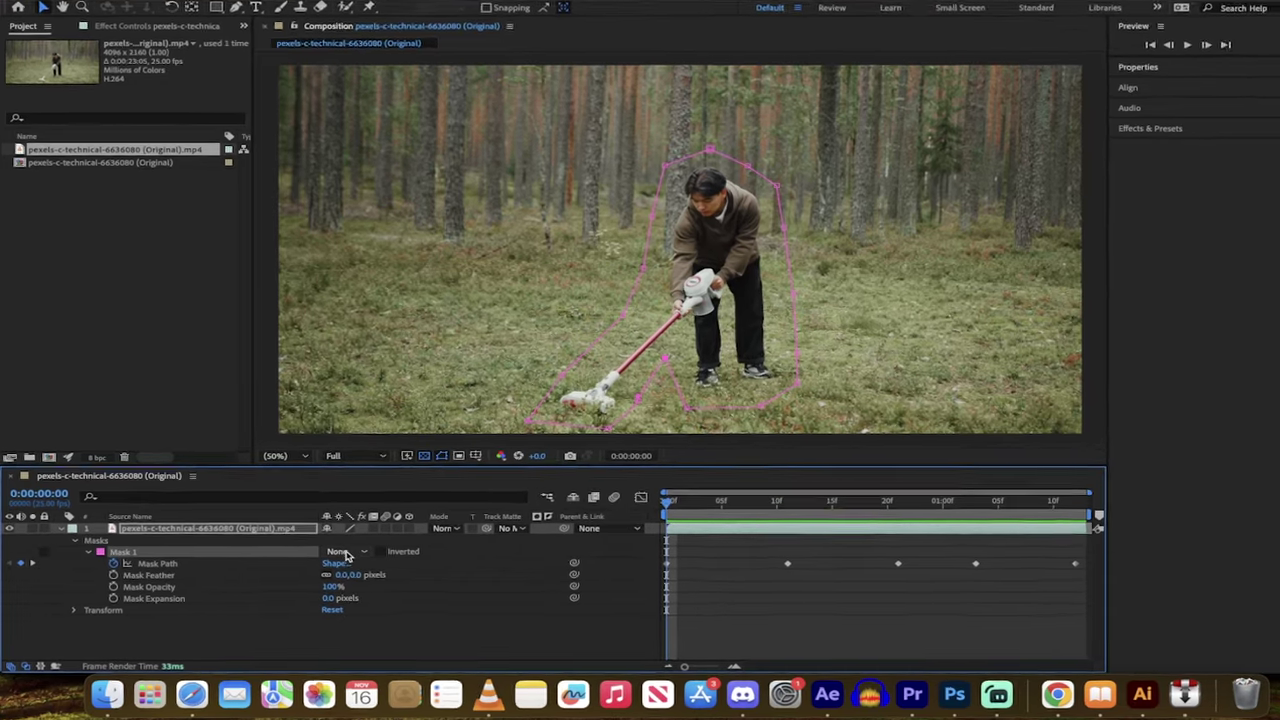
left_click(340, 552)
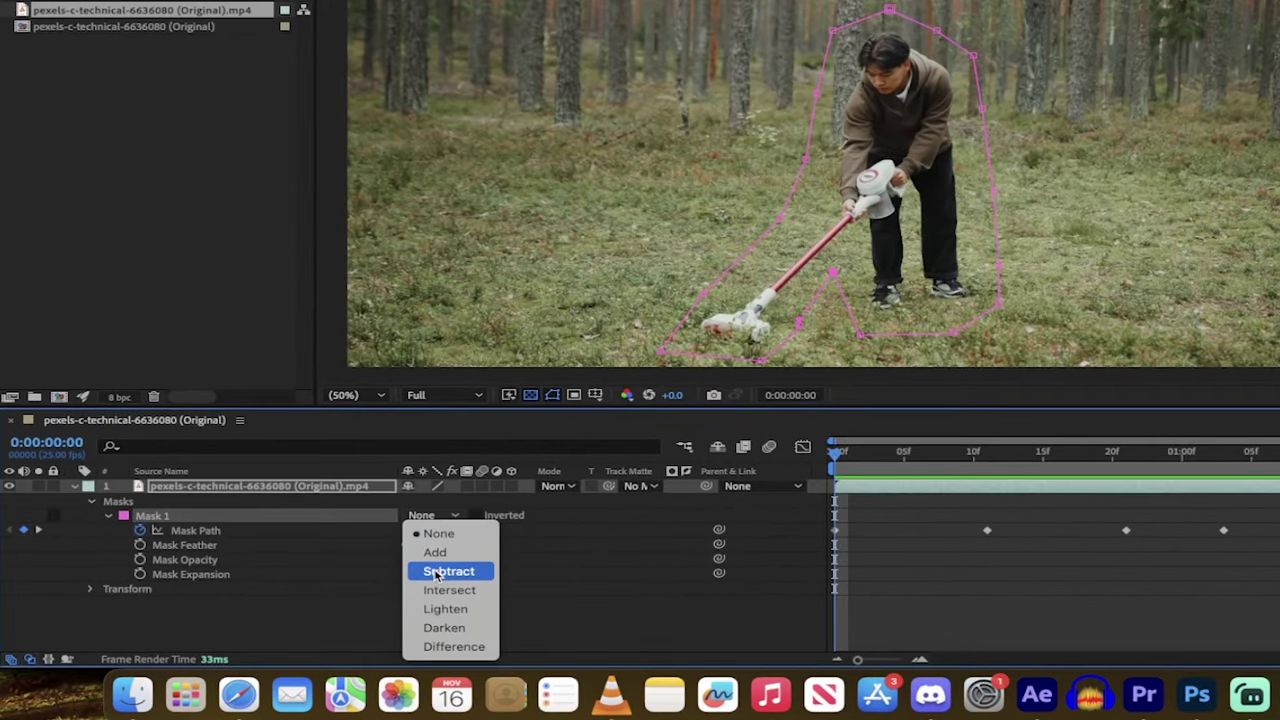
left_click(436, 572)
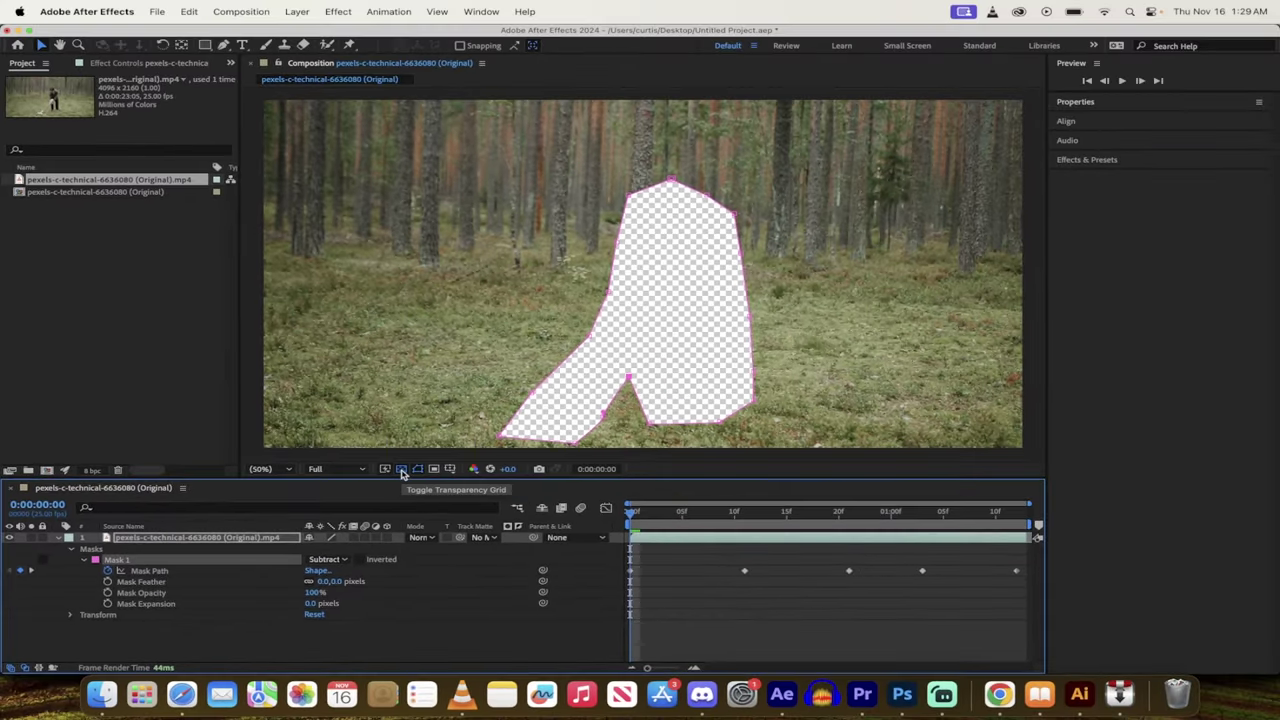
left_click(401, 470)
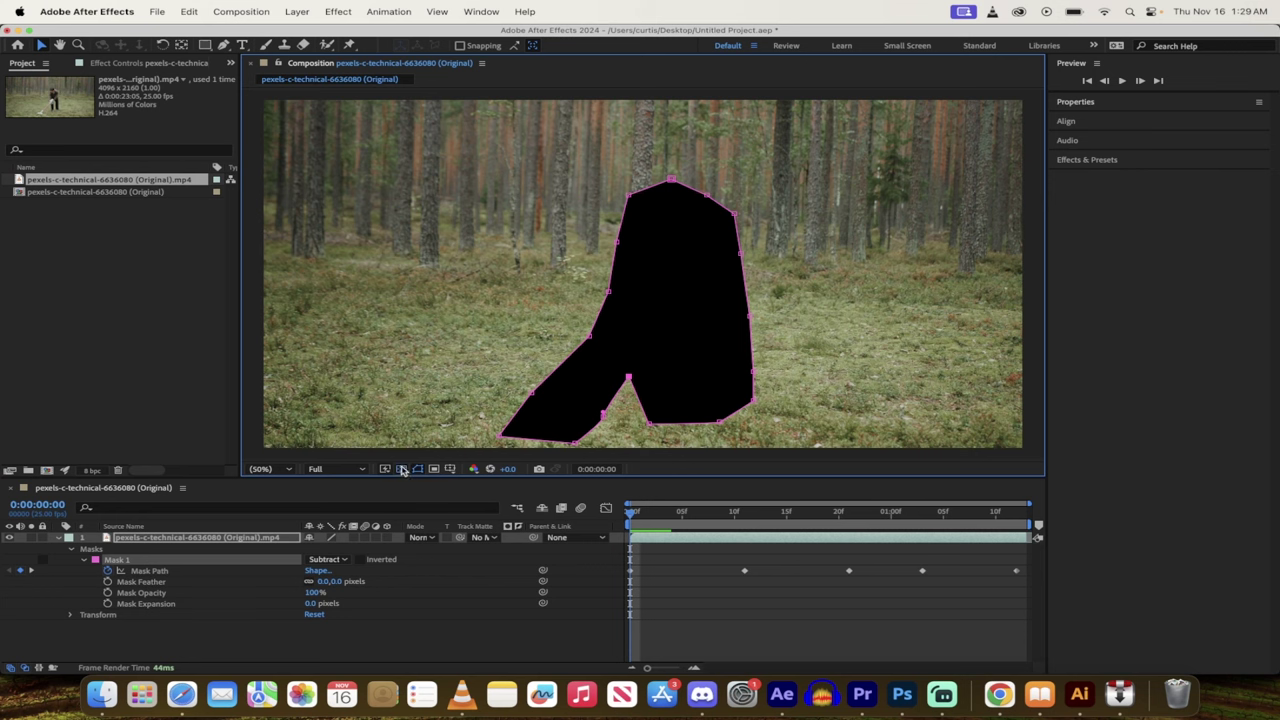
left_click(402, 470)
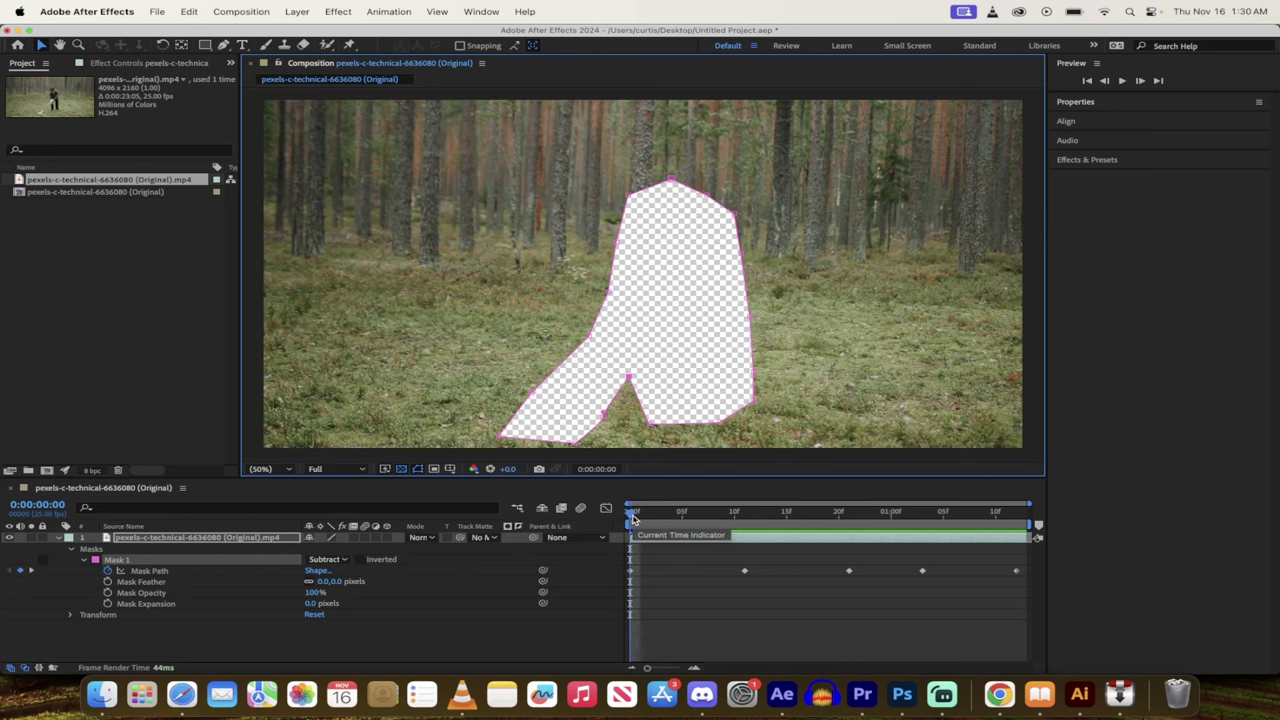
Open the Content-Aware Fill panel from the Window menu
left_click(484, 8)
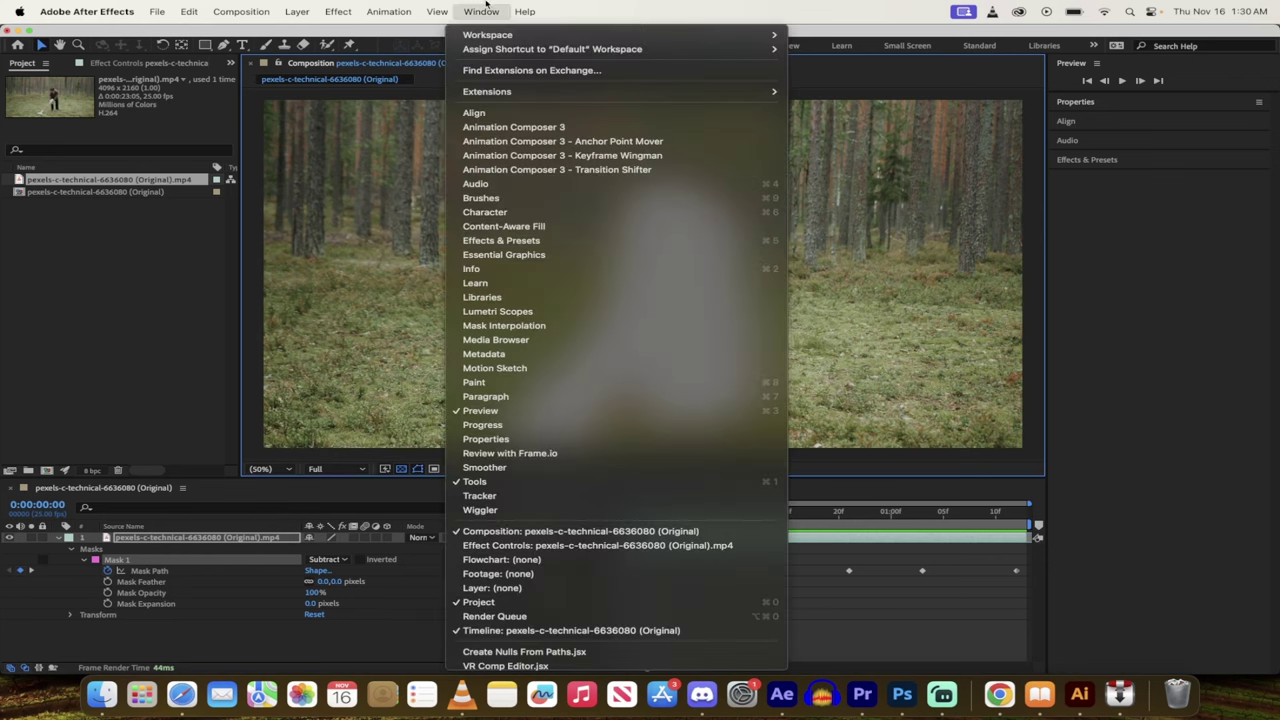
left_click(509, 229)
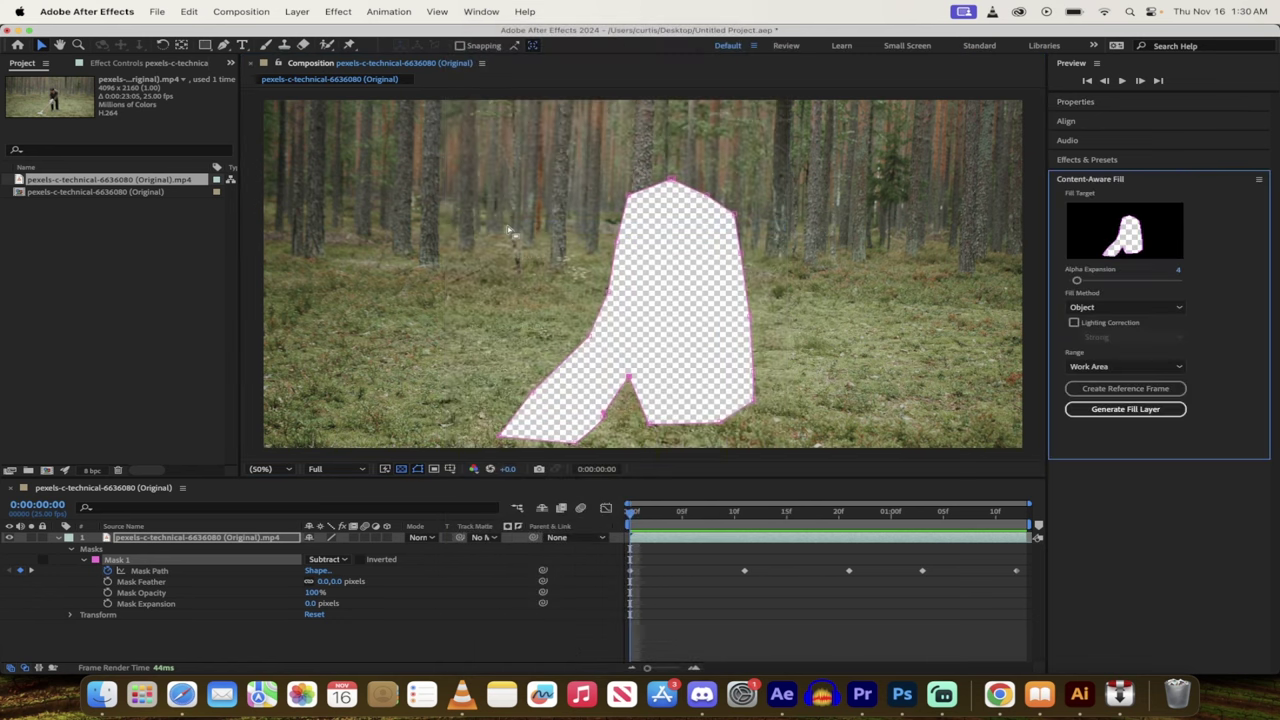
left_click(1105, 184)
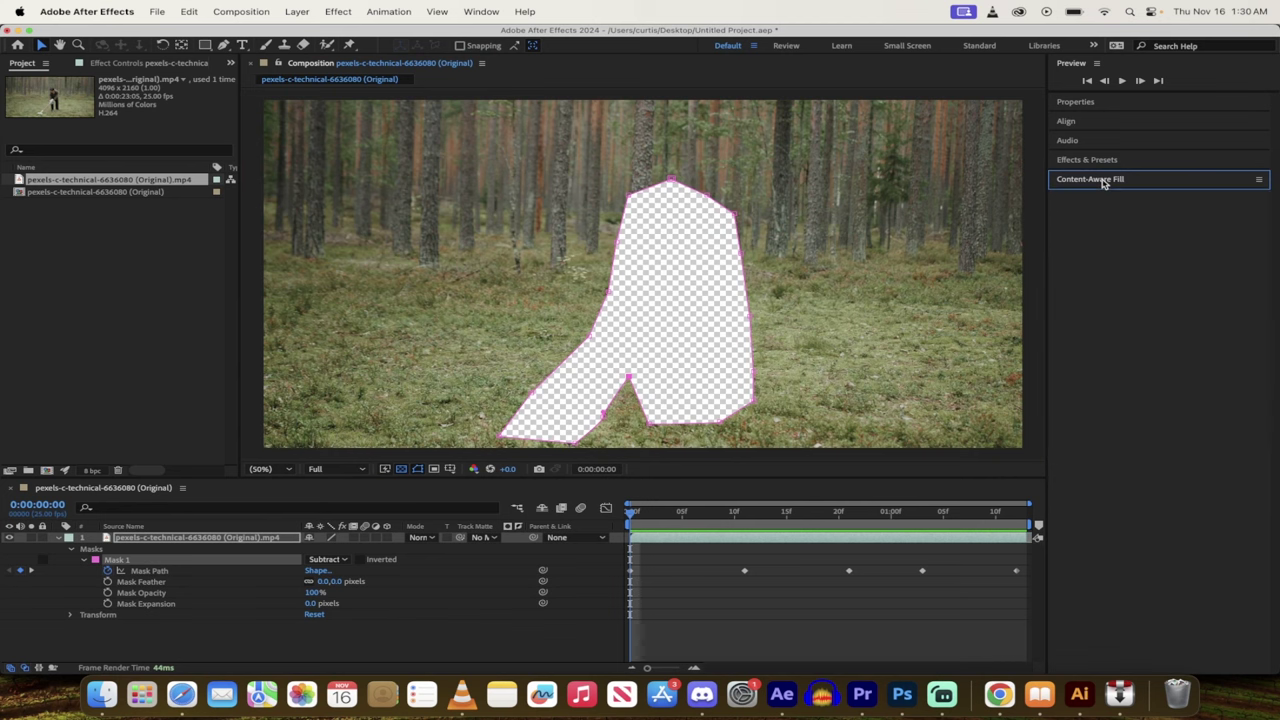
left_click(1105, 184)
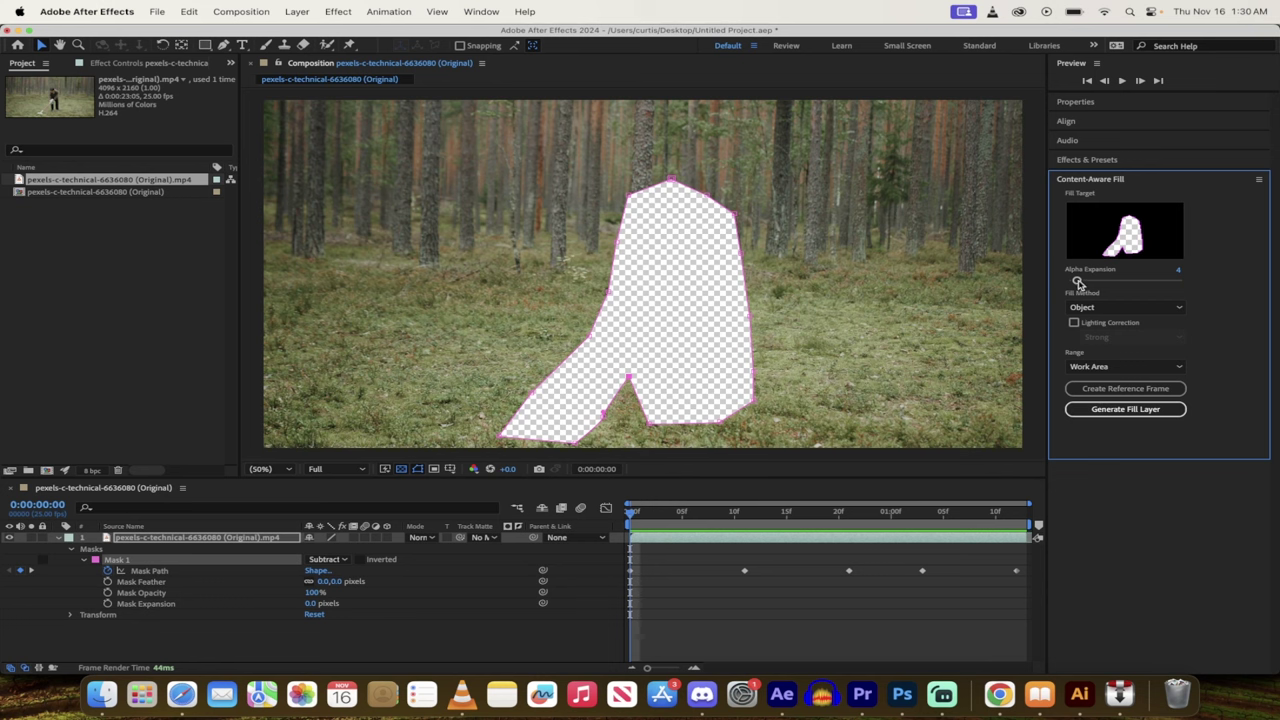
Set Alpha Expansion to 6, Fill Method Object, Lighting Correction off, and Range Work Area
left_click_drag(1078, 284, 1083, 284)
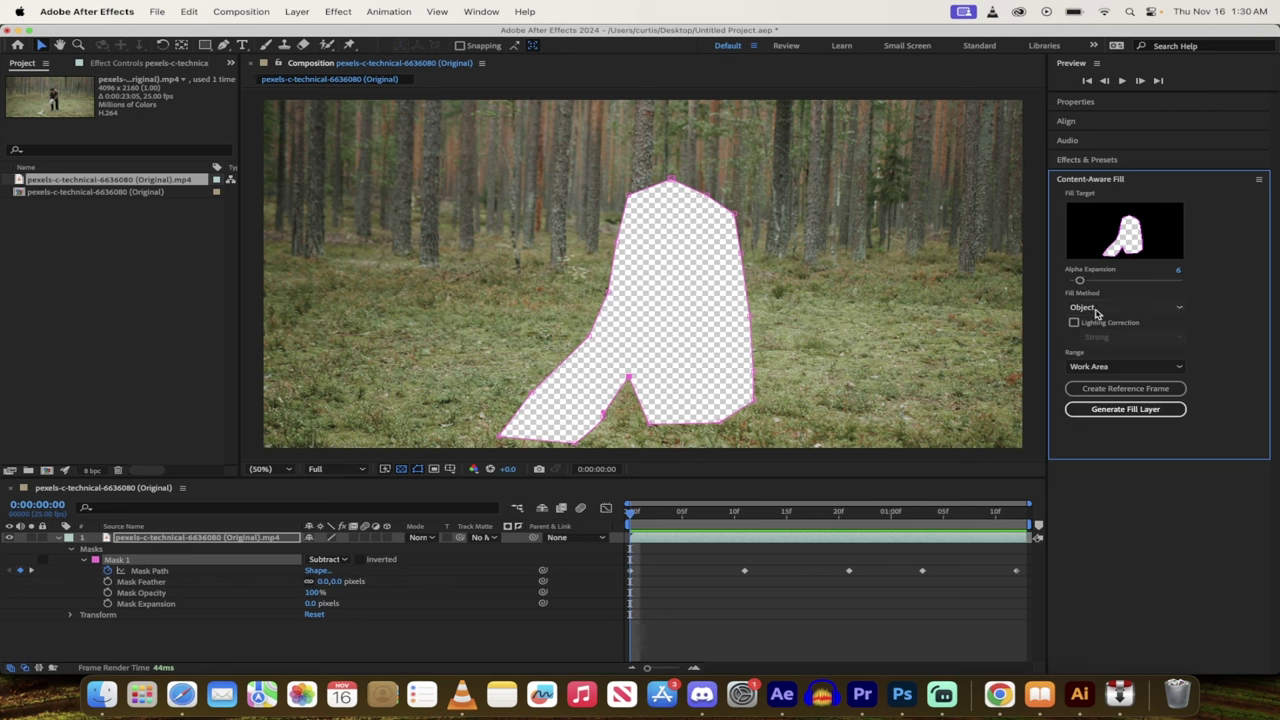
left_click(1104, 311)
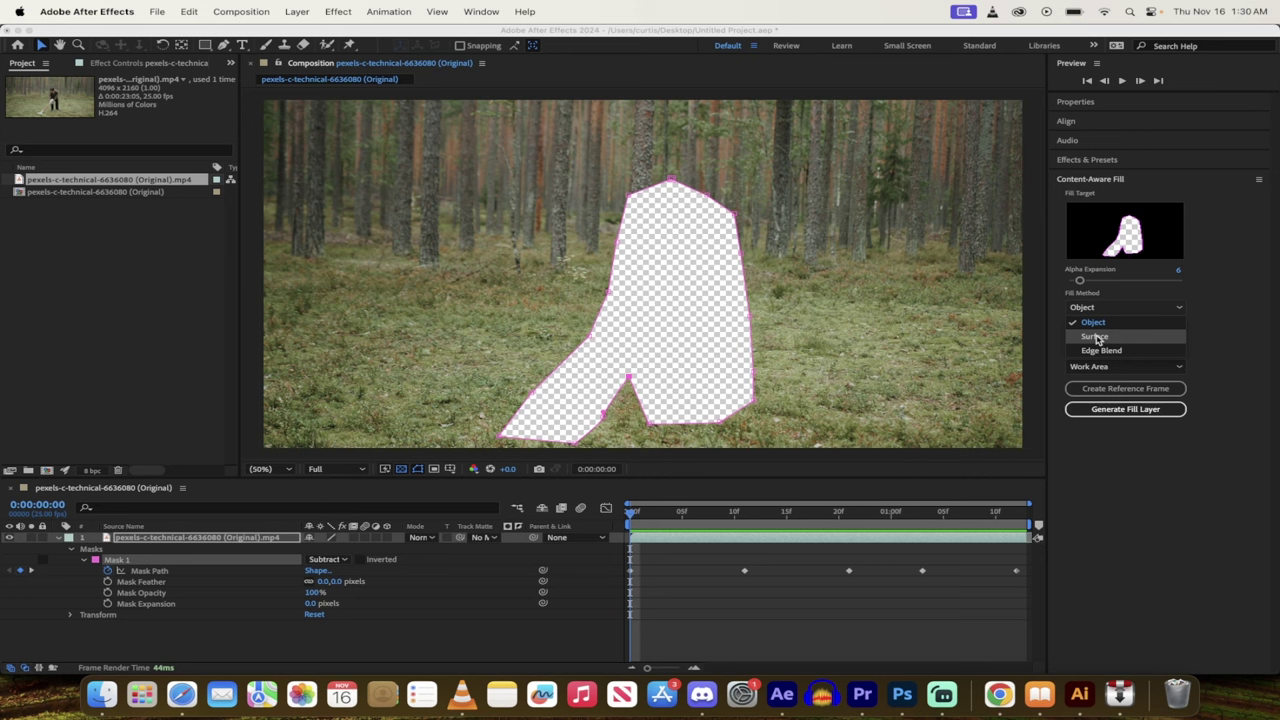
left_click(1058, 343)
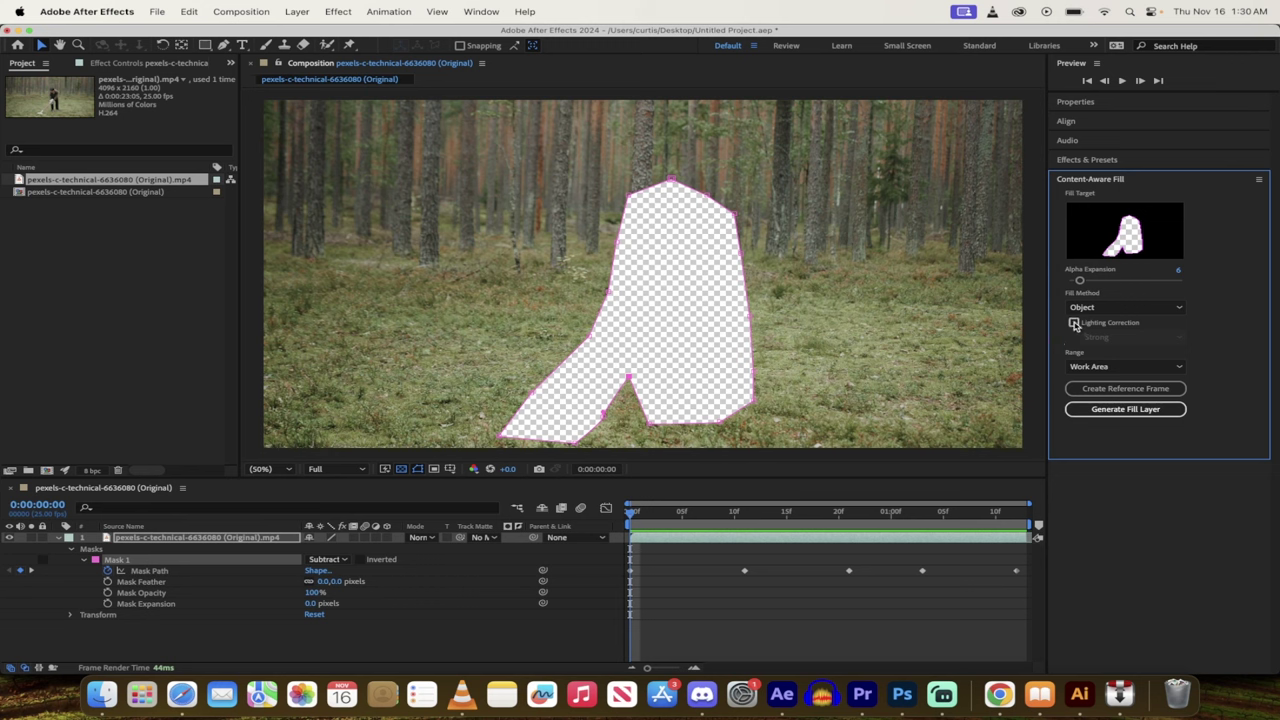
left_click(1074, 323)
left_click(1074, 324)
left_click(1066, 368)
left_click(1065, 368)
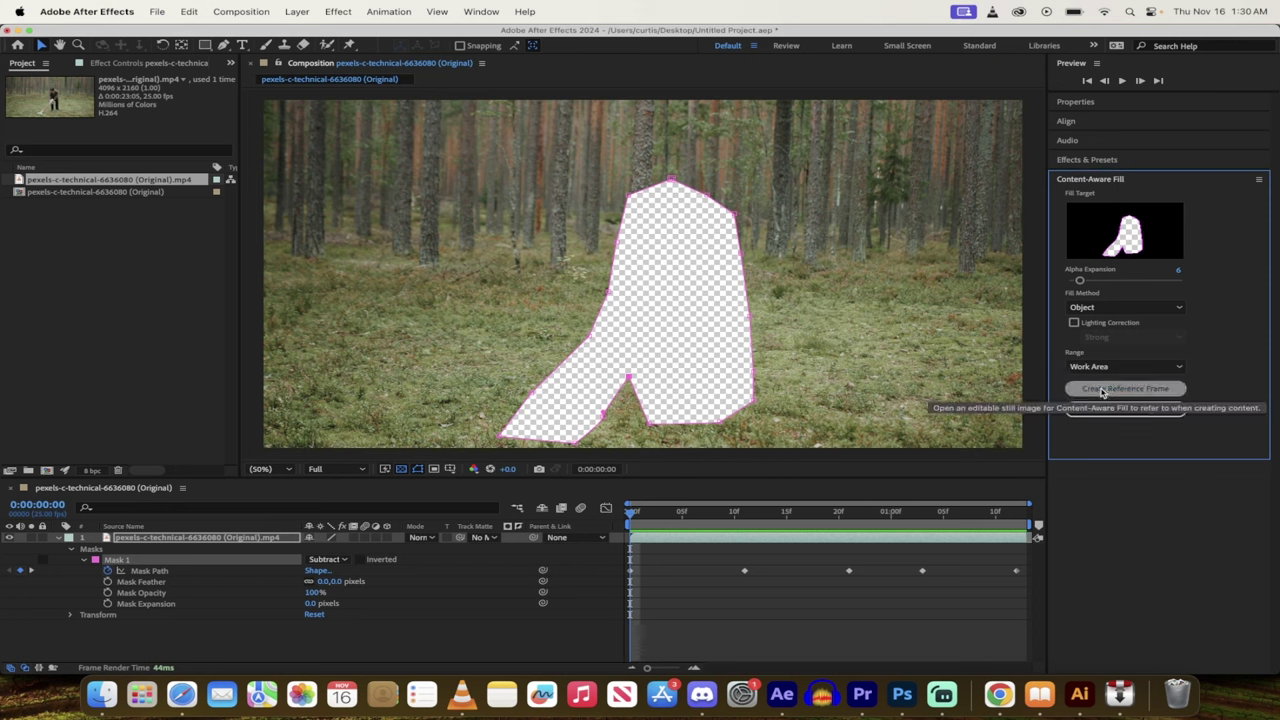
Create a reference frame, select the Reference Frame layer, and generate the fill layer
left_click(1103, 390)
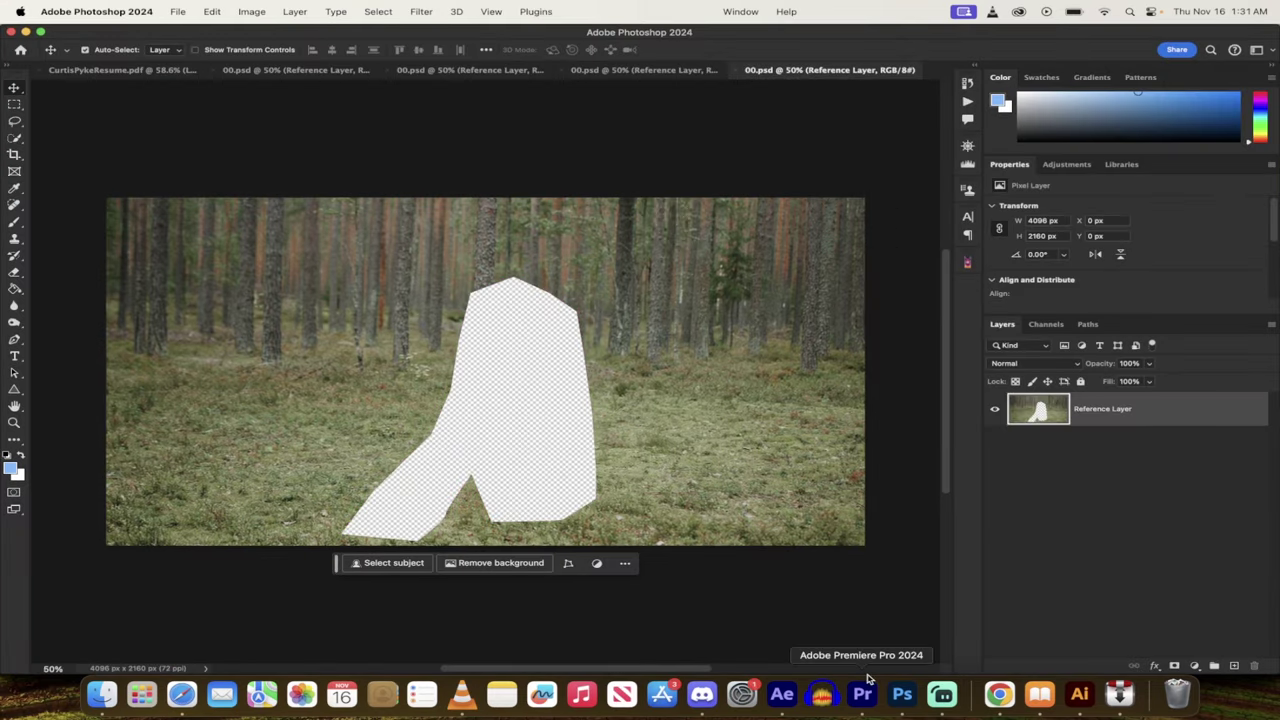
left_click(781, 693)
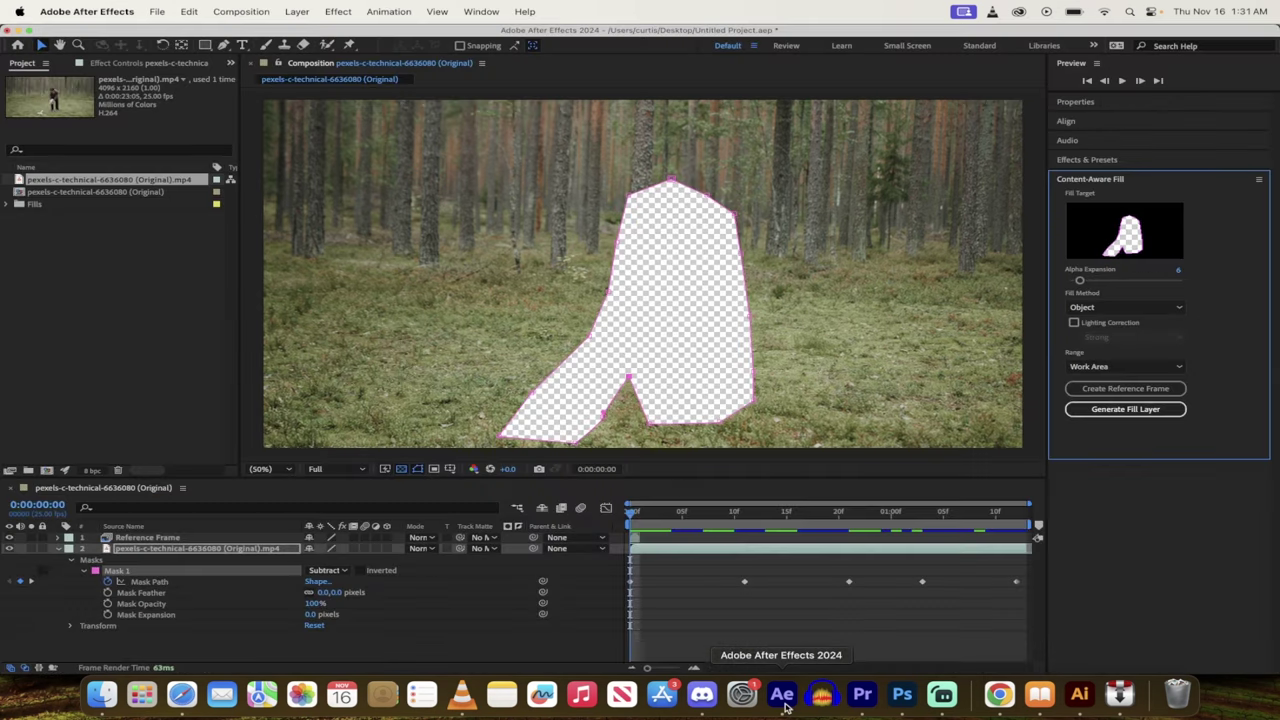
left_click(130, 538)
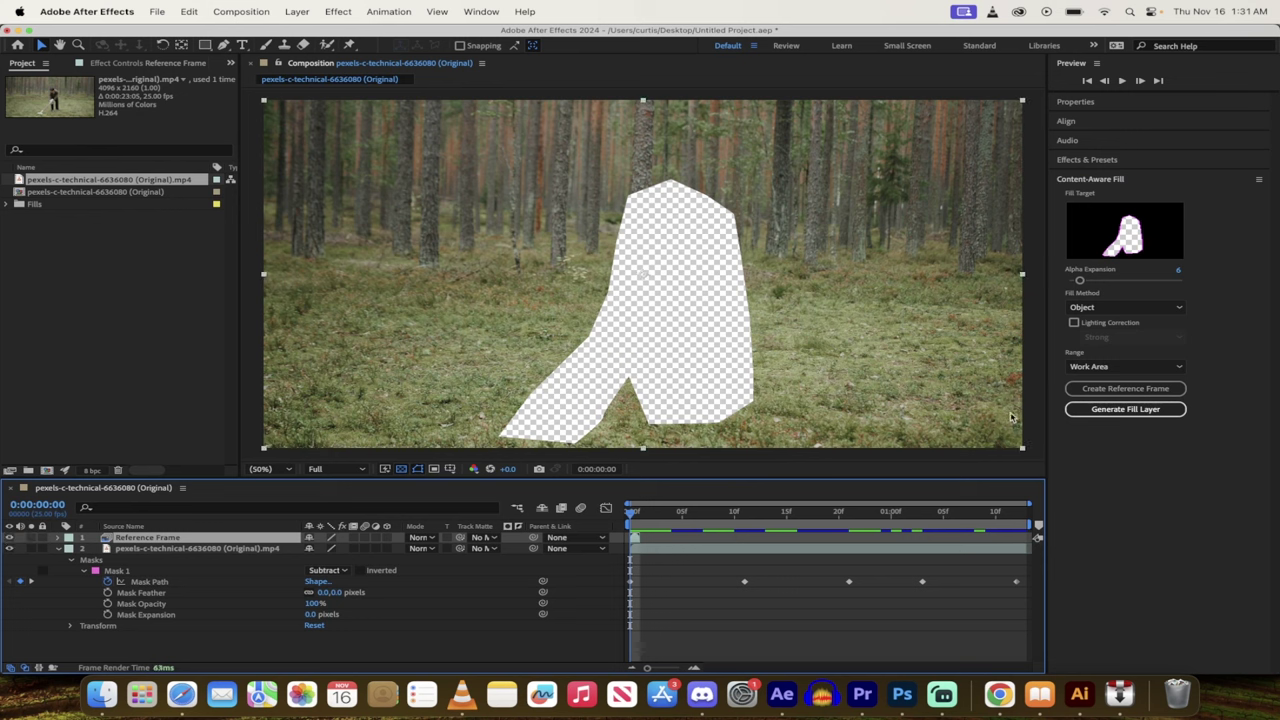
left_click(1113, 410)
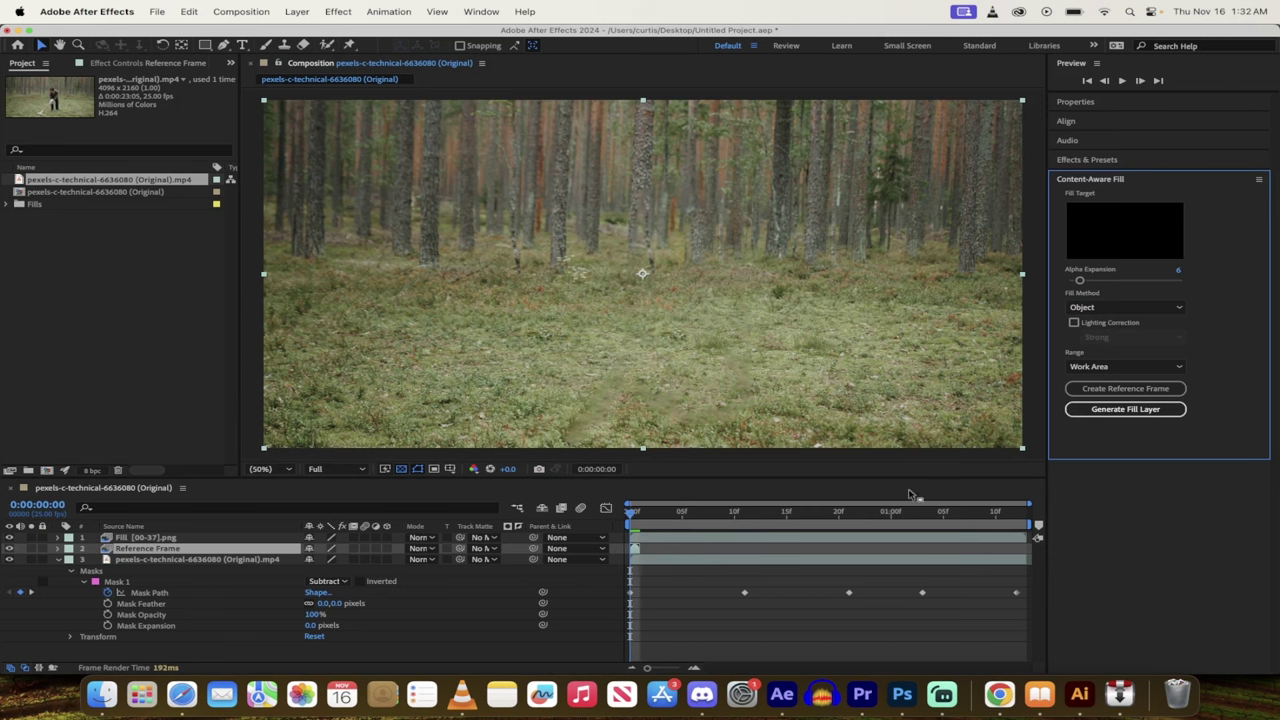
left_click(631, 514)
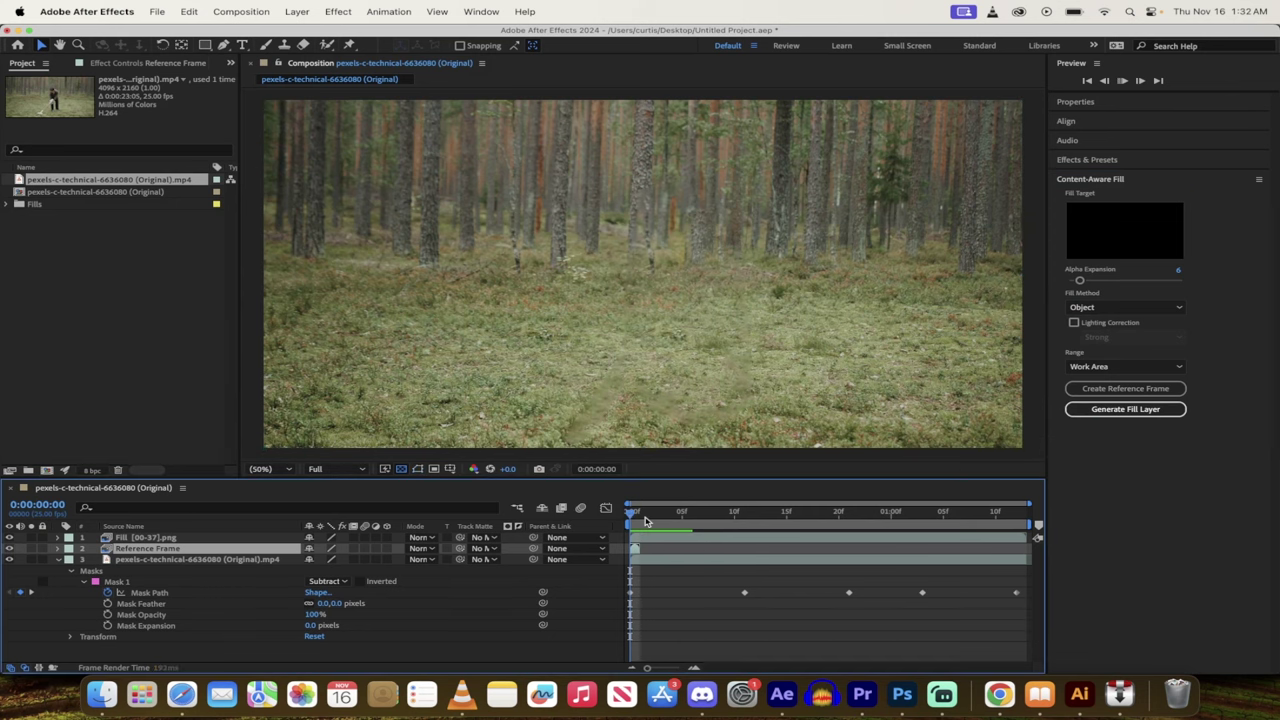
key("space")
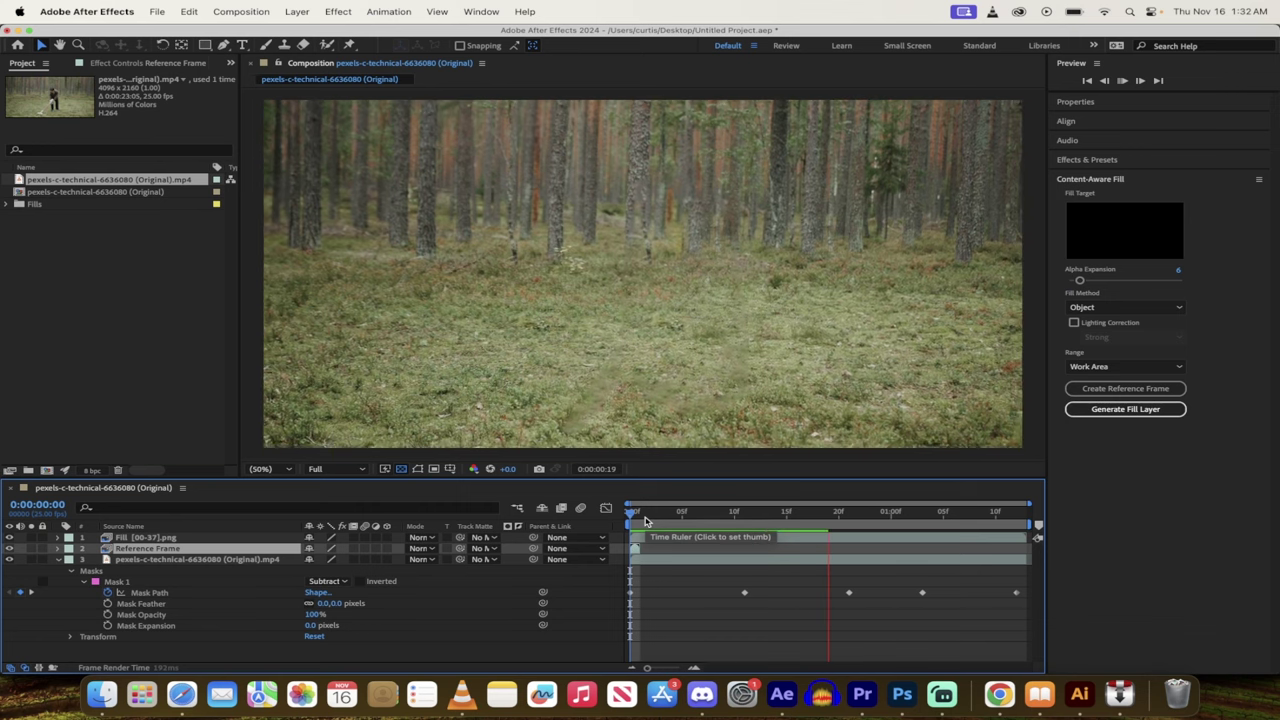
key("space")
key("space")
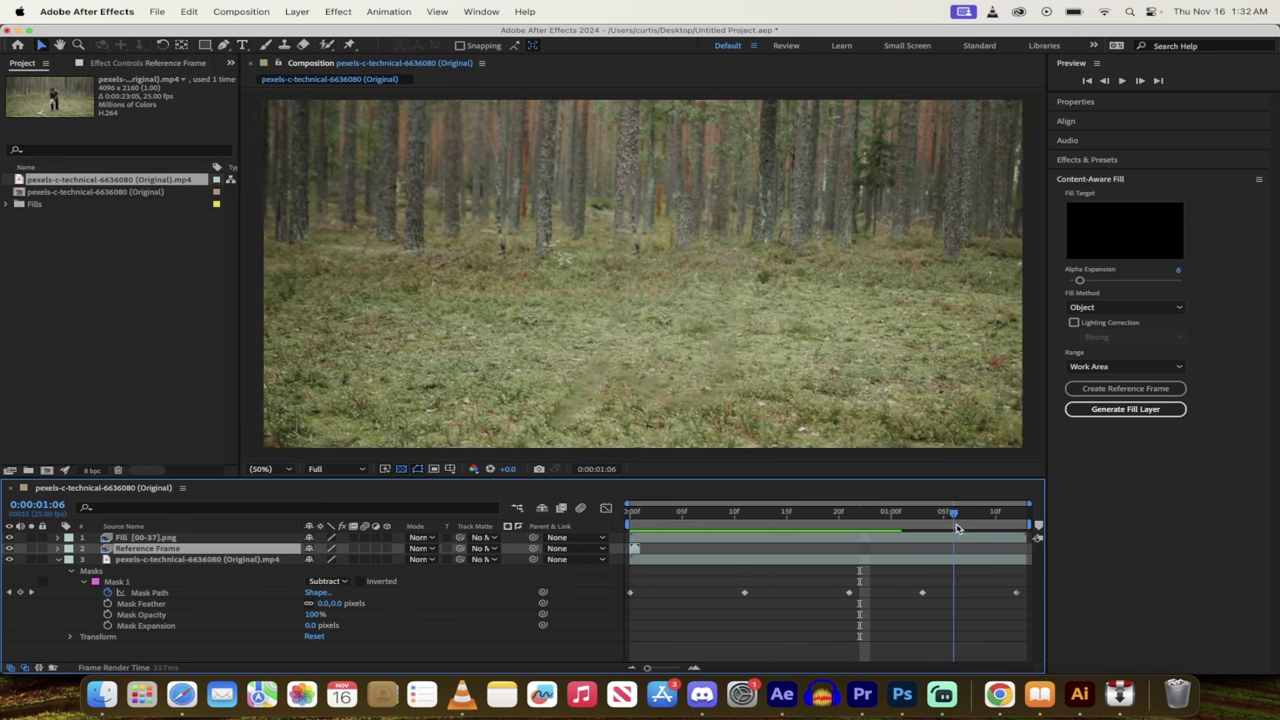
key("space")
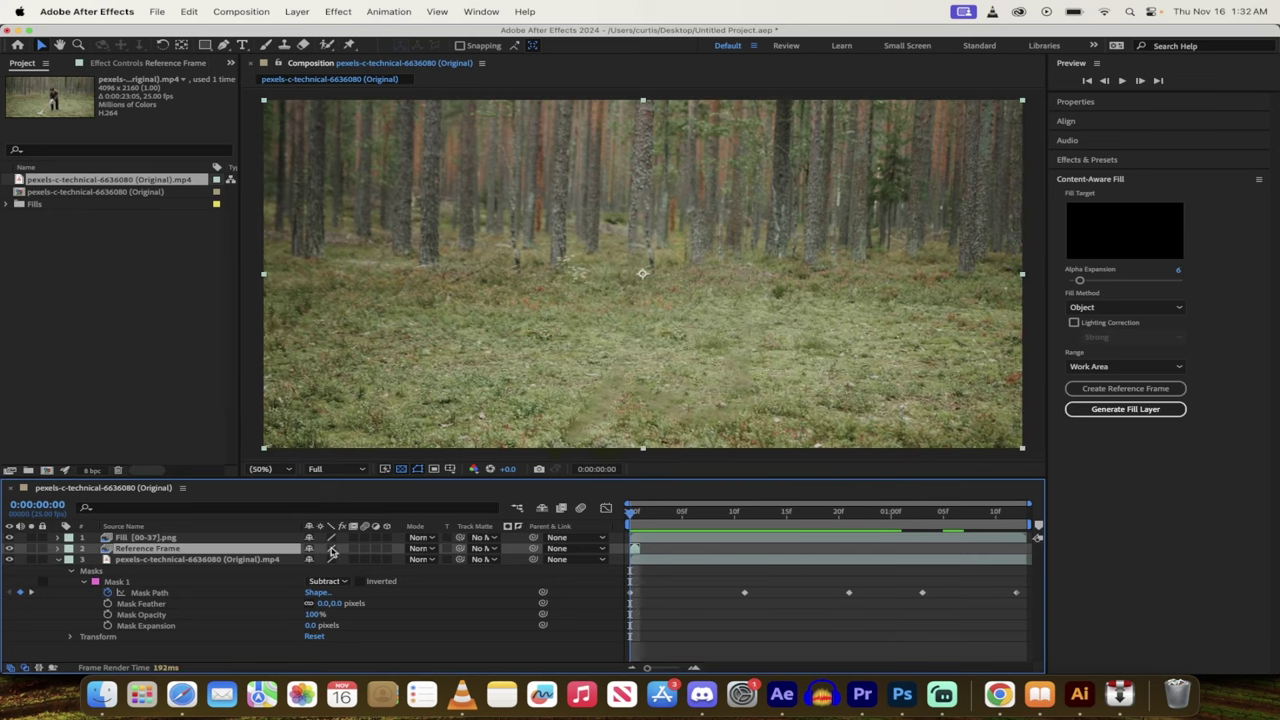
left_click(10, 548)
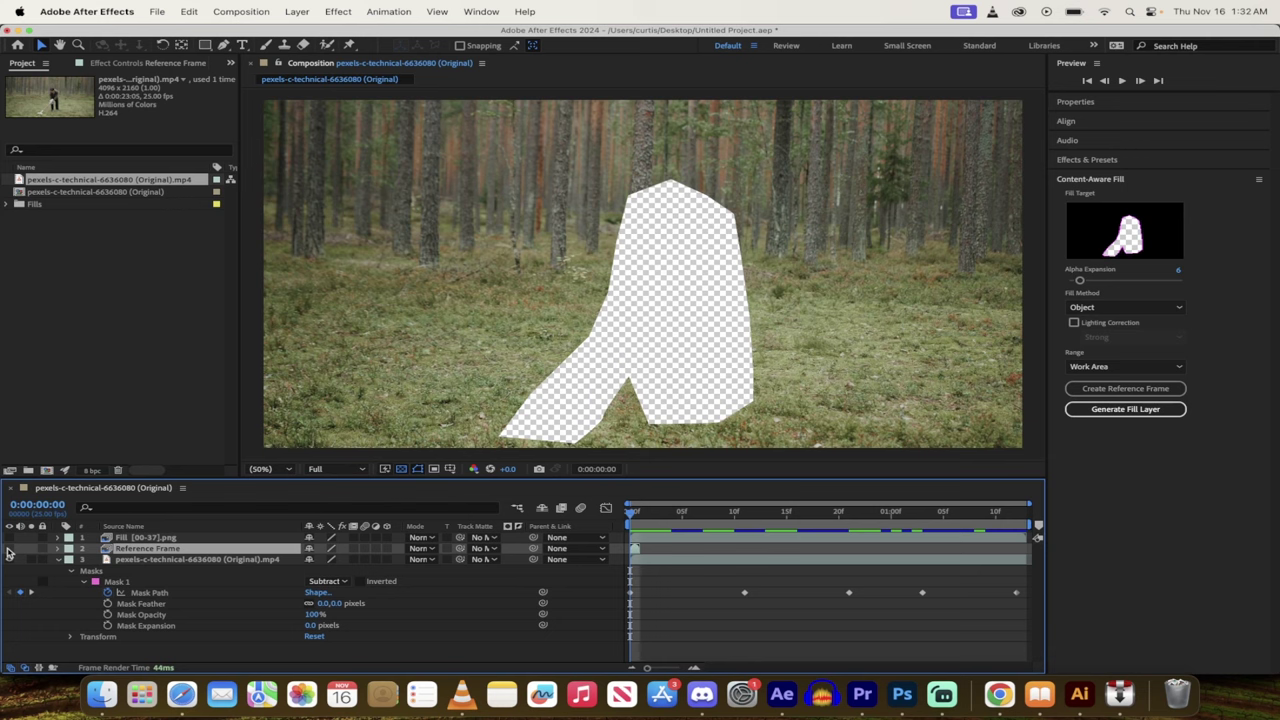
left_click(10, 560)
left_click(10, 560)
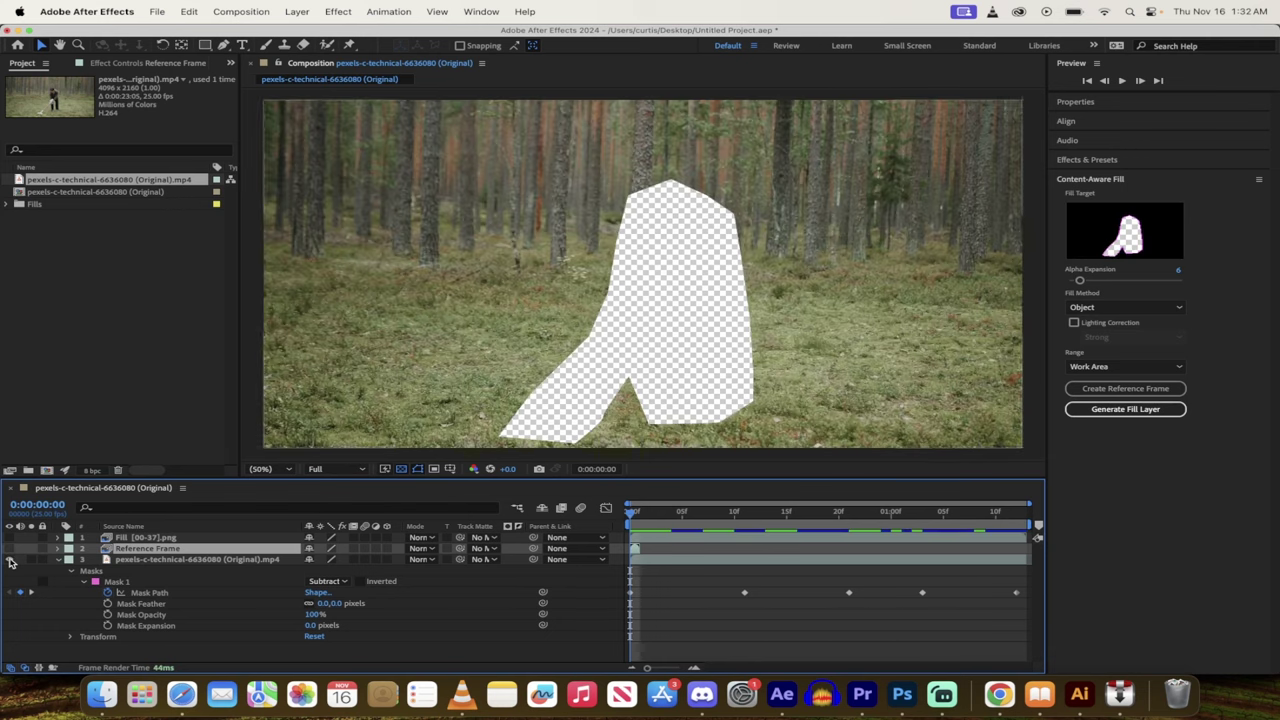
double_click(75, 179)
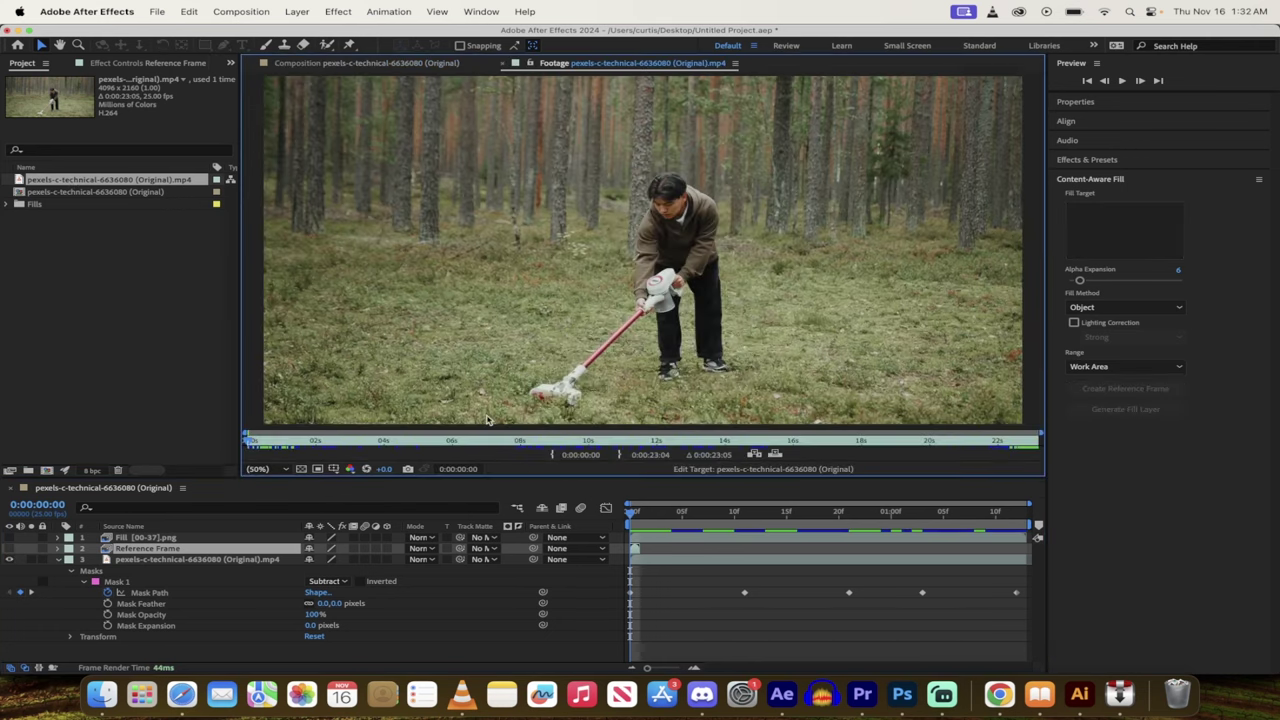
key("space")
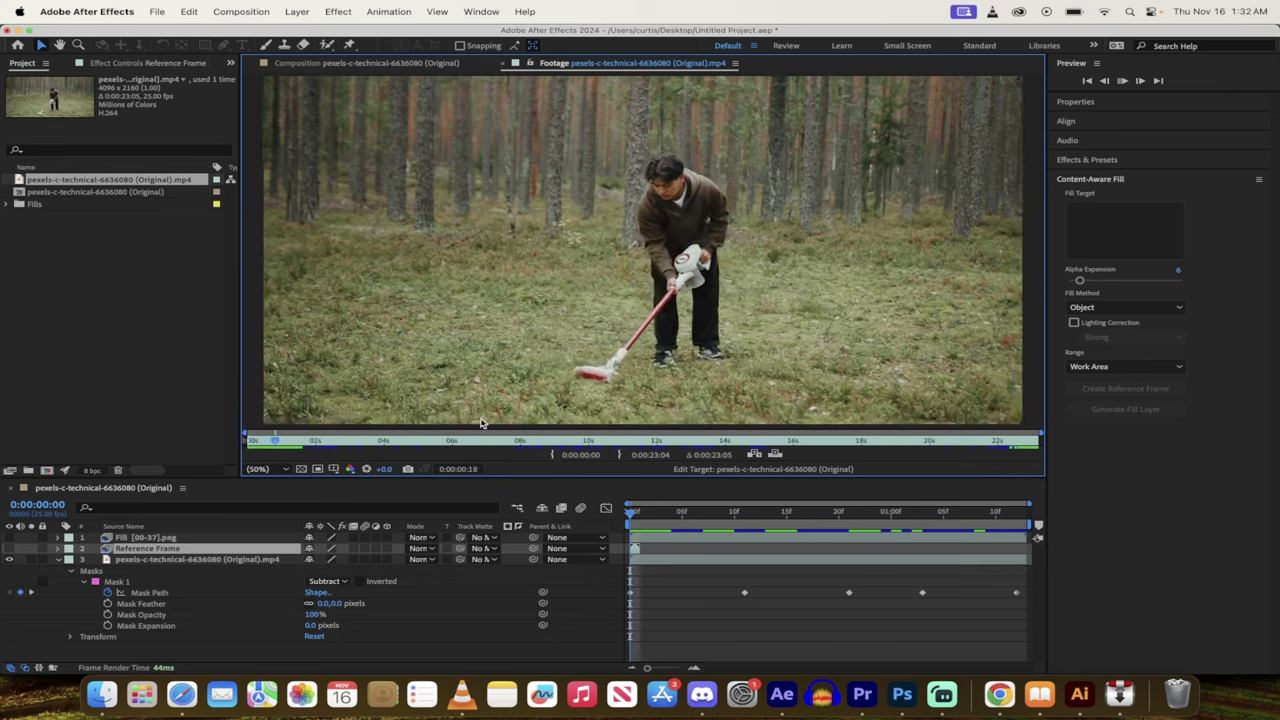
left_click(366, 62)
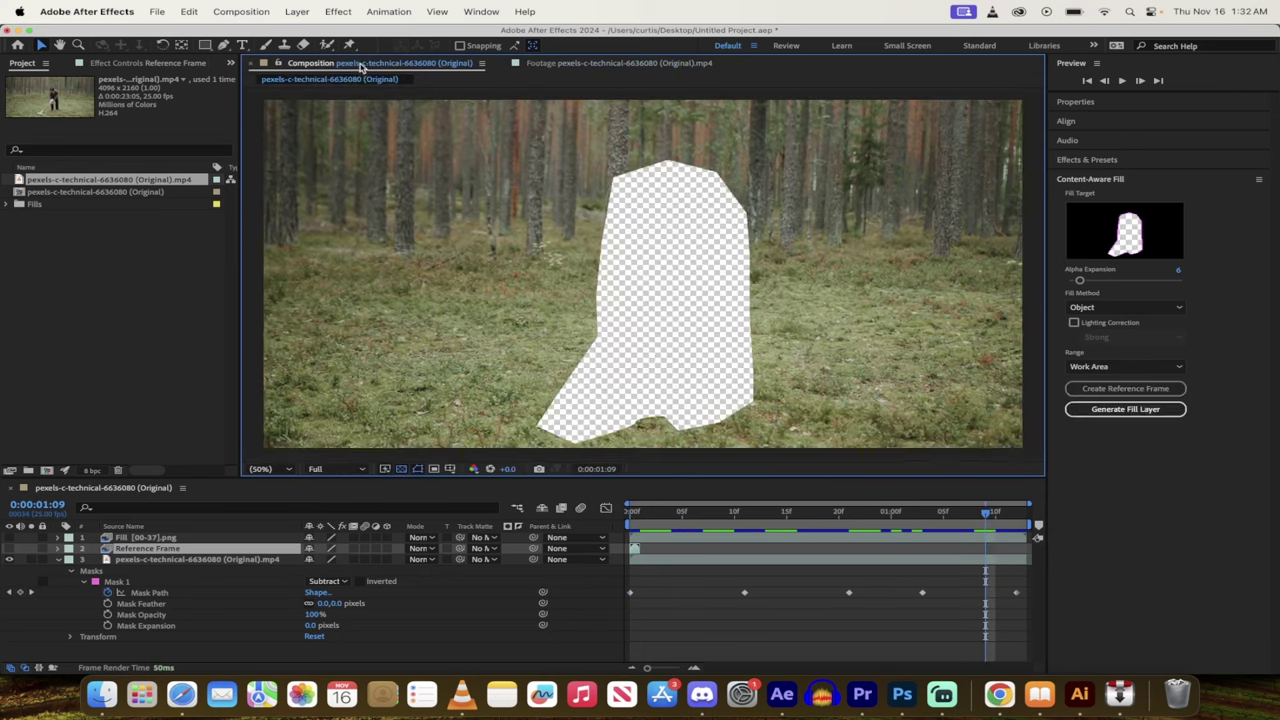
left_click(390, 553)
key("Home")
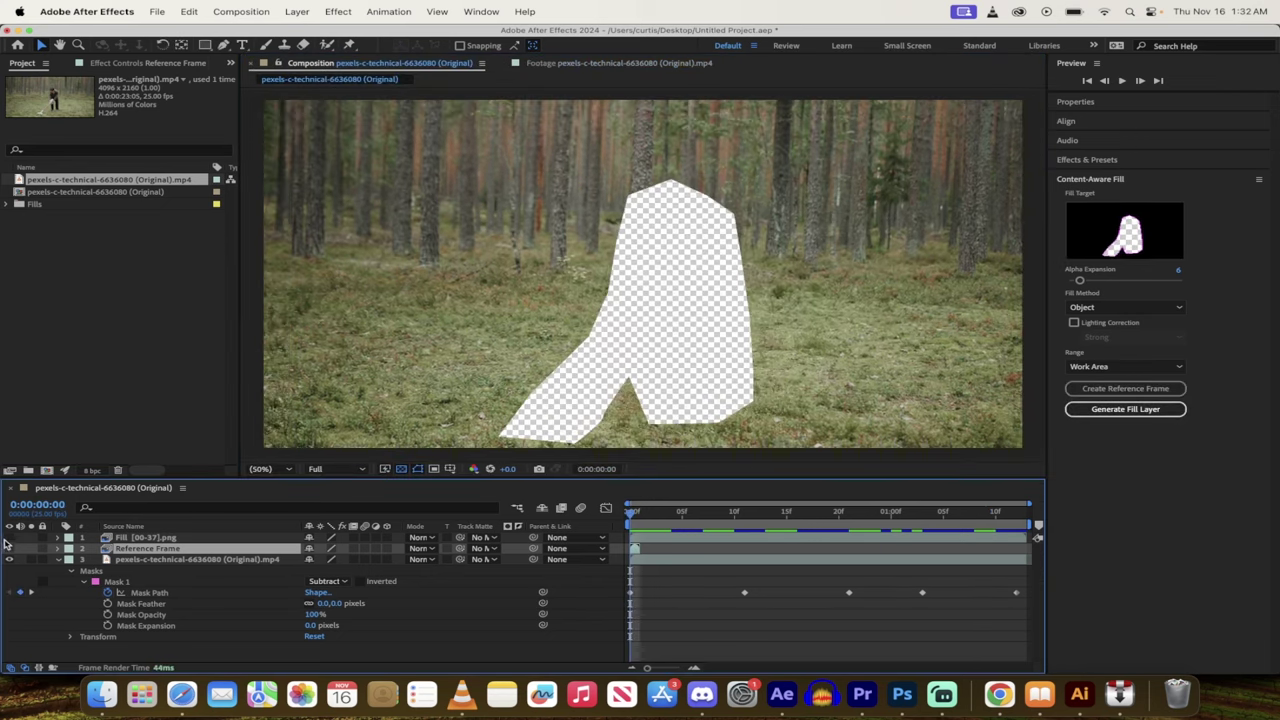
left_click_drag(9, 537, 9, 548)
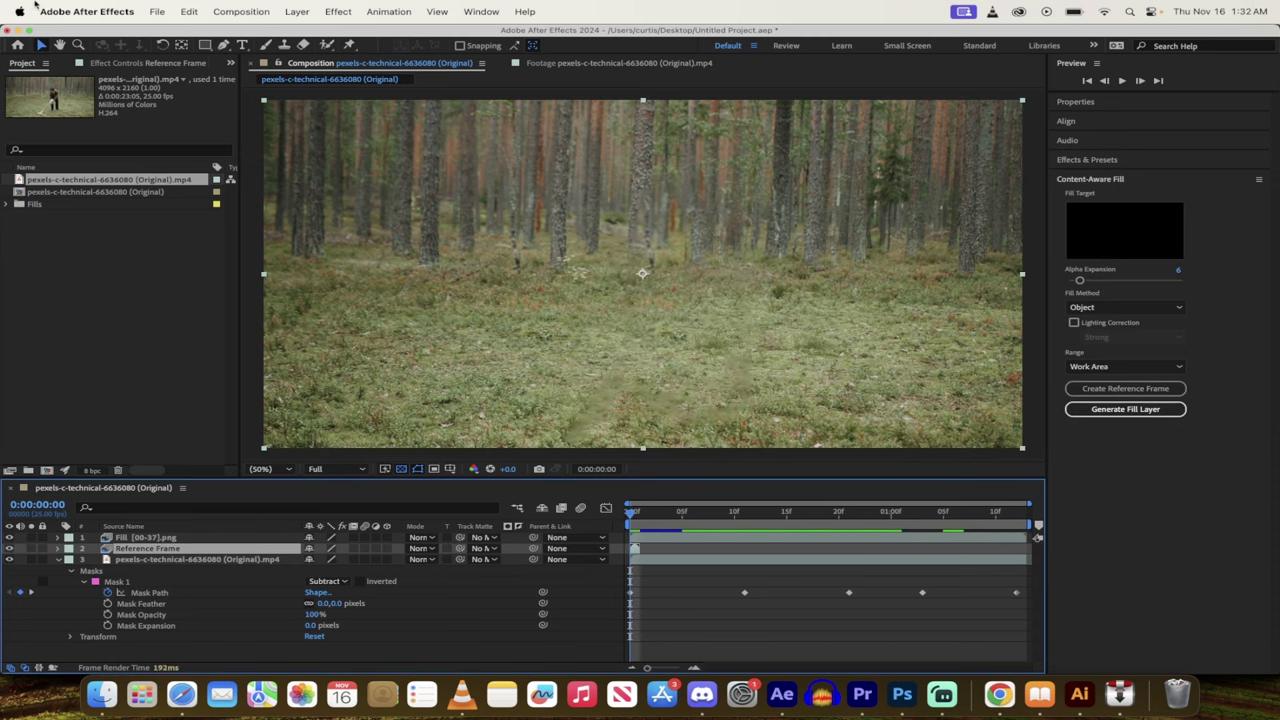
left_click(156, 10)
left_click(156, 8)
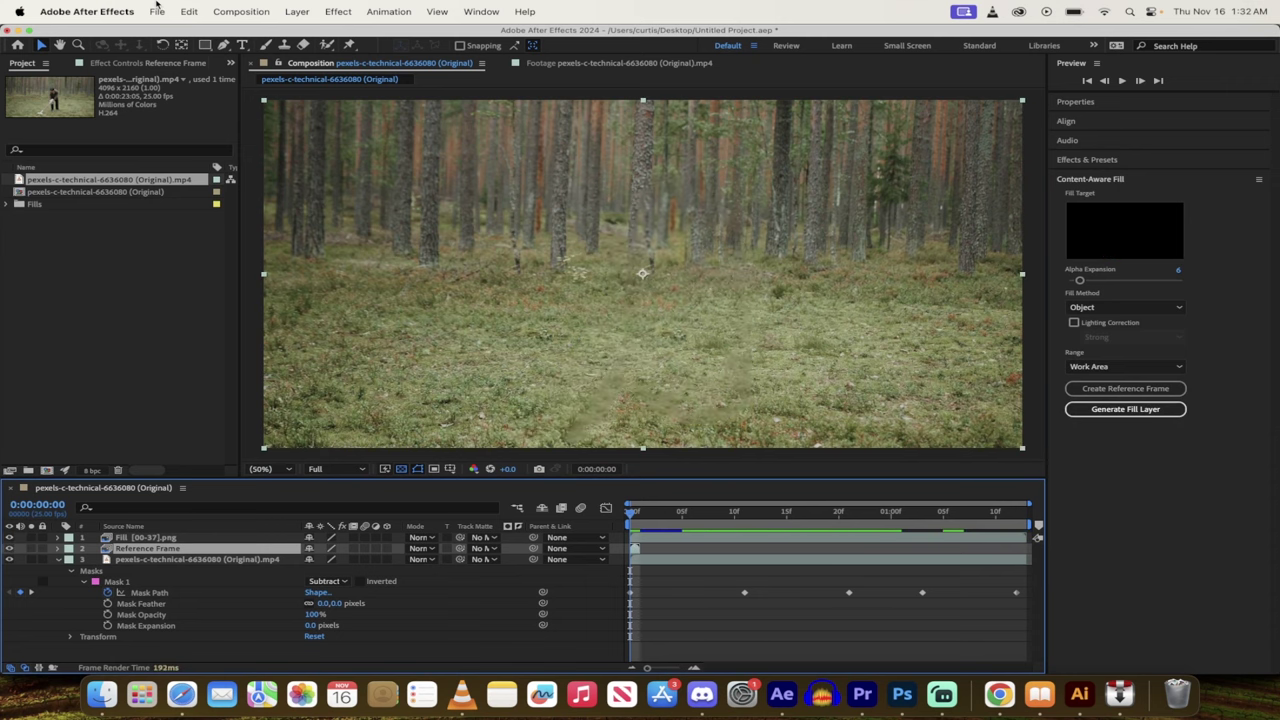